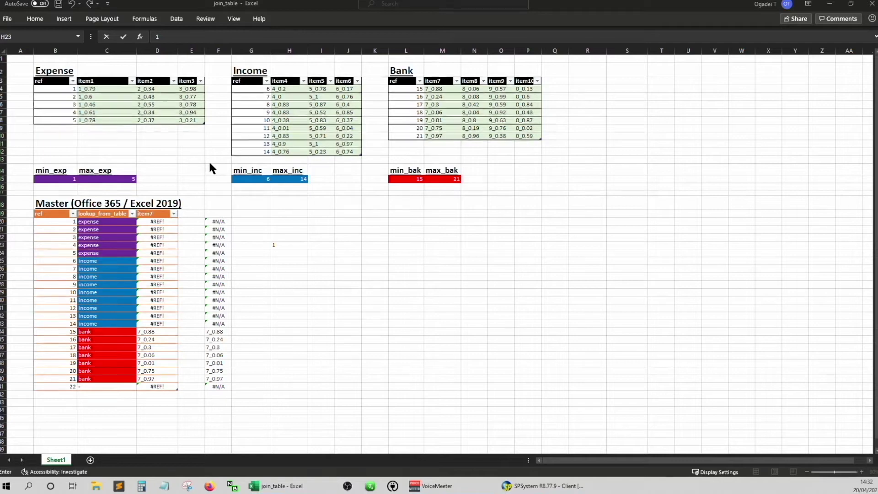
Commit the H23 entry and point out the Expense, Bank and Income tables
{"action": "left_click", "coordinate": [155, 152]}
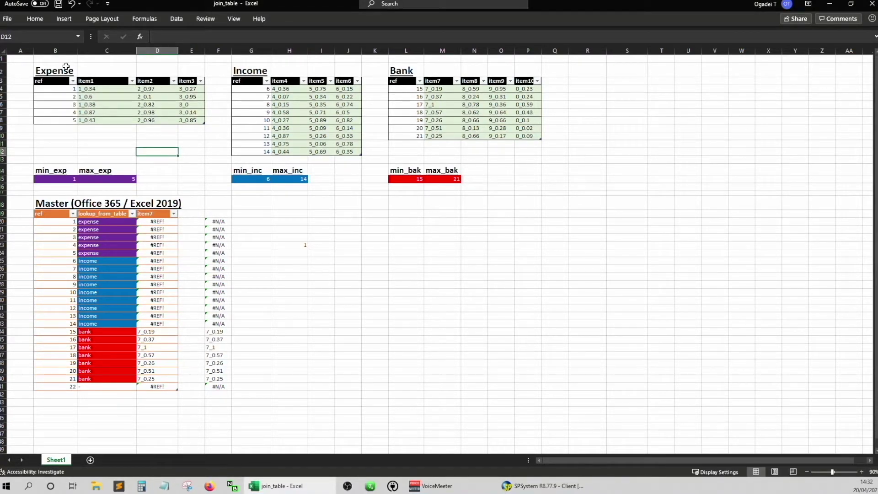
{"action": "left_click", "coordinate": [128, 69]}
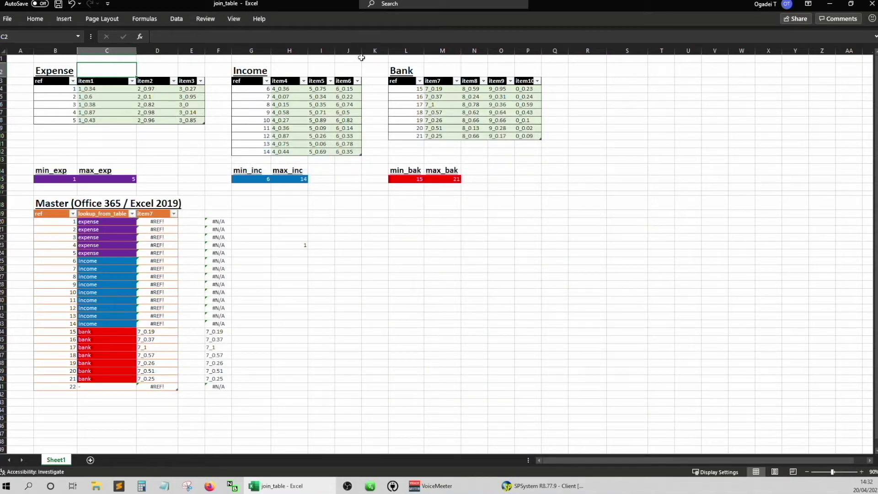
{"action": "left_click", "coordinate": [413, 73]}
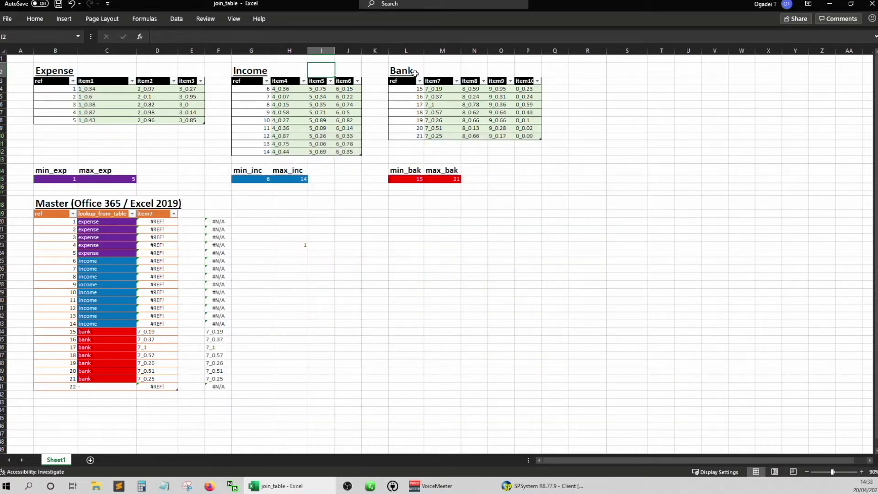
{"action": "key", "text": "Left"}
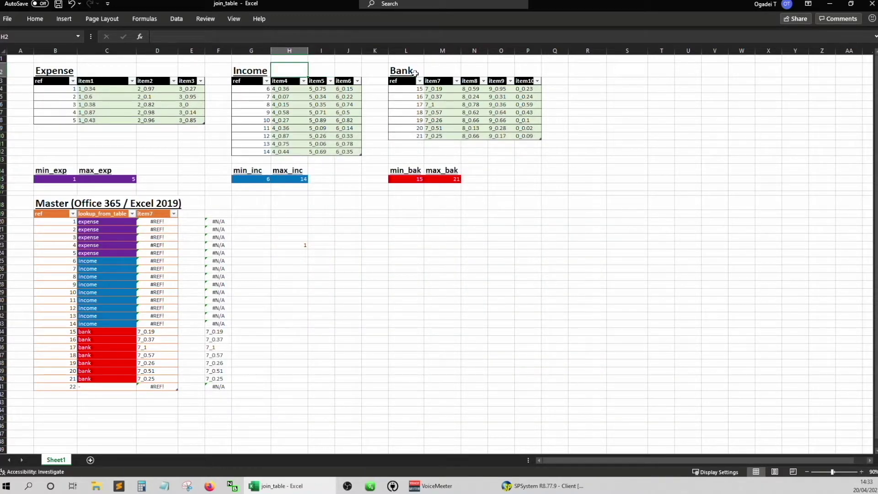
{"action": "key", "text": "Left"}
{"action": "key", "text": "Left"}
{"action": "key", "text": "Left"}
{"action": "key", "text": "Left"}
{"action": "key", "text": "Left"}
{"action": "key", "text": "Left"}
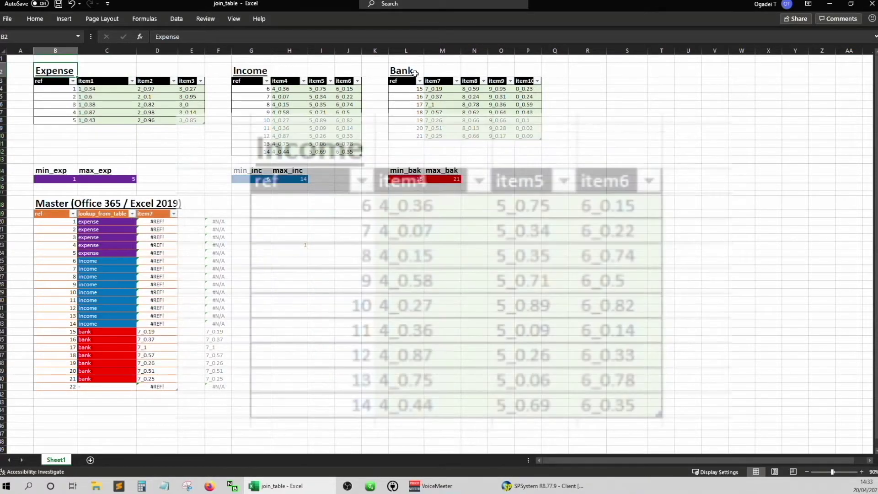
Inspect the first Expense ref's ROWS formula and select all five Expense ref values
{"action": "key", "text": "Right"}
{"action": "key", "text": "Right"}
{"action": "key", "text": "Right"}
{"action": "key", "text": "Down"}
{"action": "key", "text": "Down"}
{"action": "key", "text": "Down"}
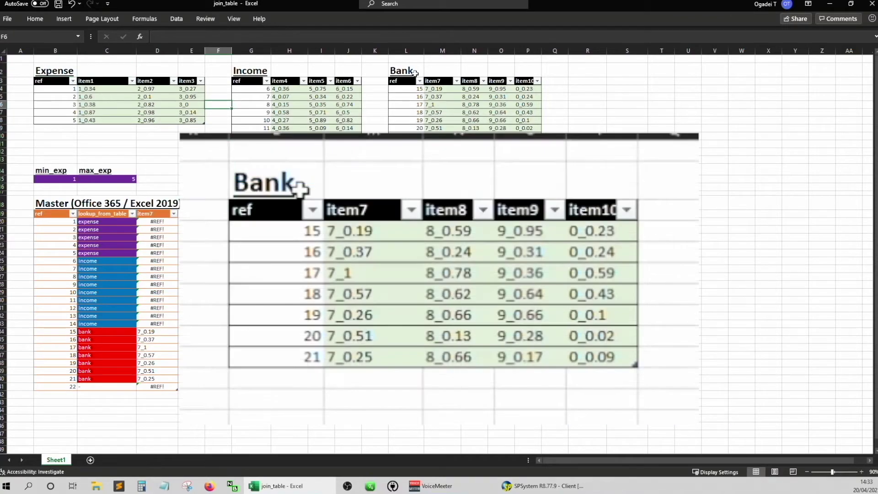
{"action": "key", "text": "Down"}
{"action": "key", "text": "Down"}
{"action": "key", "text": "Down"}
{"action": "key", "text": "Down"}
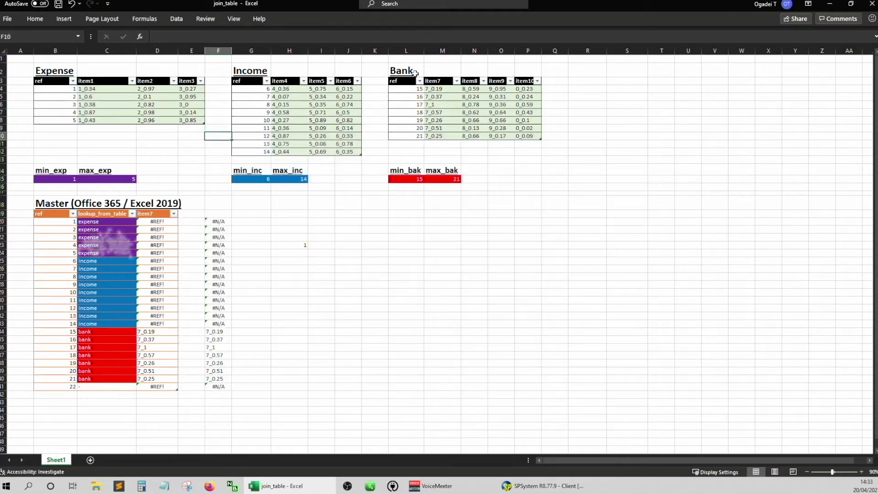
{"action": "key", "text": "Down"}
{"action": "key", "text": "Left"}
{"action": "key", "text": "Left"}
{"action": "key", "text": "Left"}
{"action": "key", "text": "Up"}
{"action": "key", "text": "Up"}
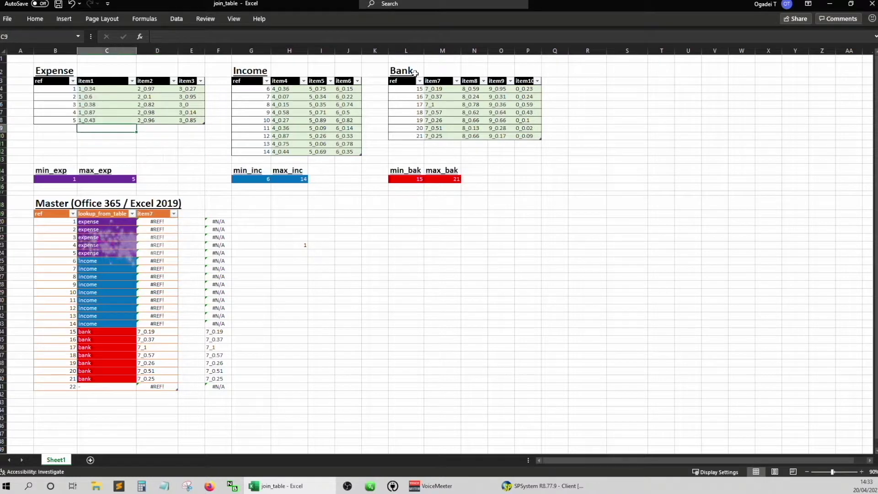
{"action": "key", "text": "Up"}
{"action": "key", "text": "Up"}
{"action": "key", "text": "Up"}
{"action": "key", "text": "Up"}
{"action": "key", "text": "Up"}
{"action": "key", "text": "Left"}
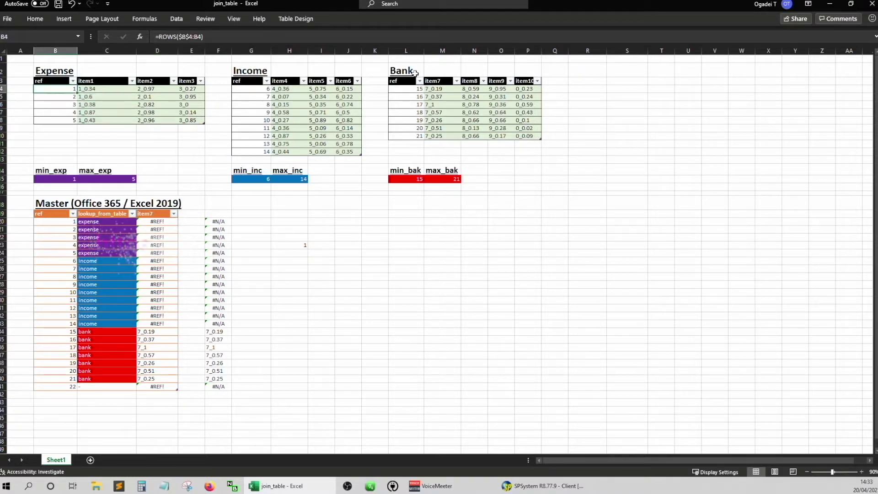
{"action": "key", "text": "ctrl+shift+Down"}
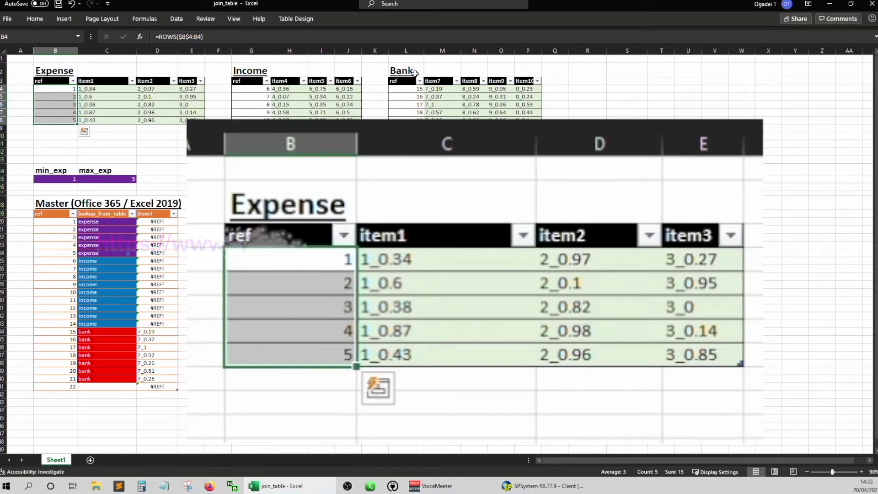
Inspect the first Income ref formula
{"action": "key", "text": "Down"}
{"action": "key", "text": "Down"}
{"action": "key", "text": "Down"}
{"action": "key", "text": "Down"}
{"action": "key", "text": "Right"}
{"action": "key", "text": "Right"}
{"action": "key", "text": "Up"}
{"action": "key", "text": "Right"}
{"action": "key", "text": "Right"}
{"action": "key", "text": "Right"}
{"action": "key", "text": "Up"}
{"action": "key", "text": "Up"}
{"action": "key", "text": "Up"}
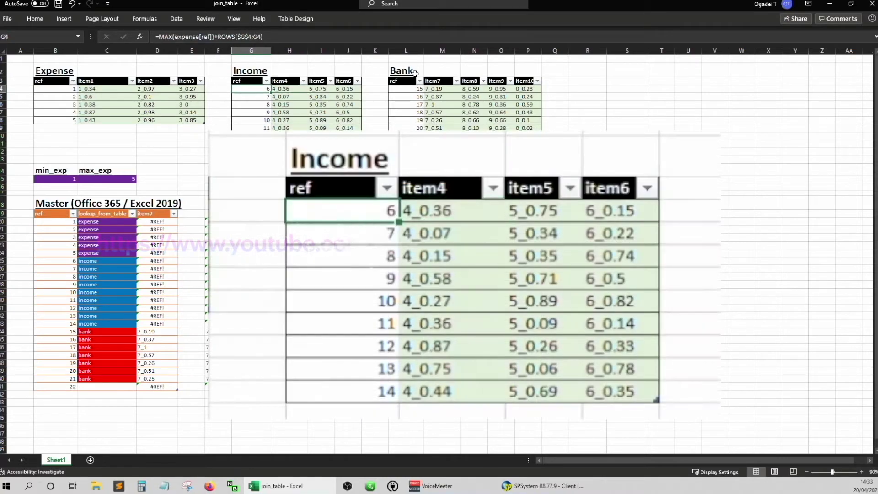
Review the D4 random item, min_exp, first Expense ref, max_exp and min_inc formulas
{"action": "key", "text": "Left"}
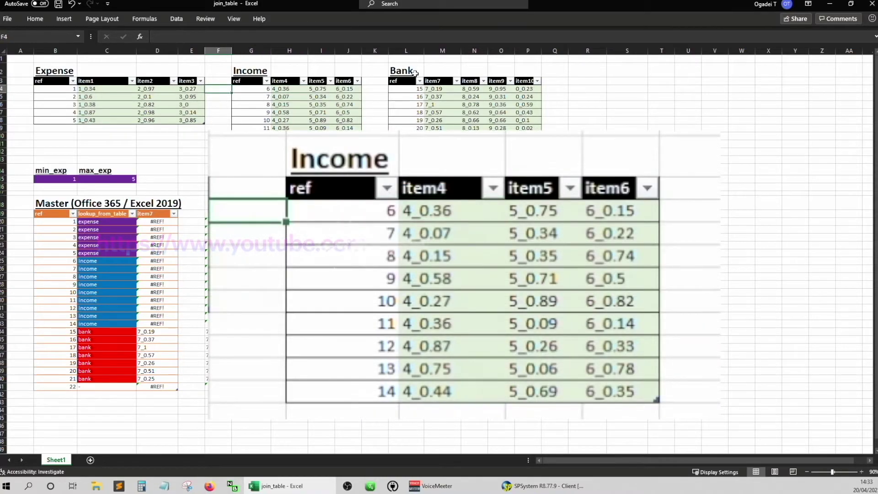
{"action": "key", "text": "Left"}
{"action": "key", "text": "Left"}
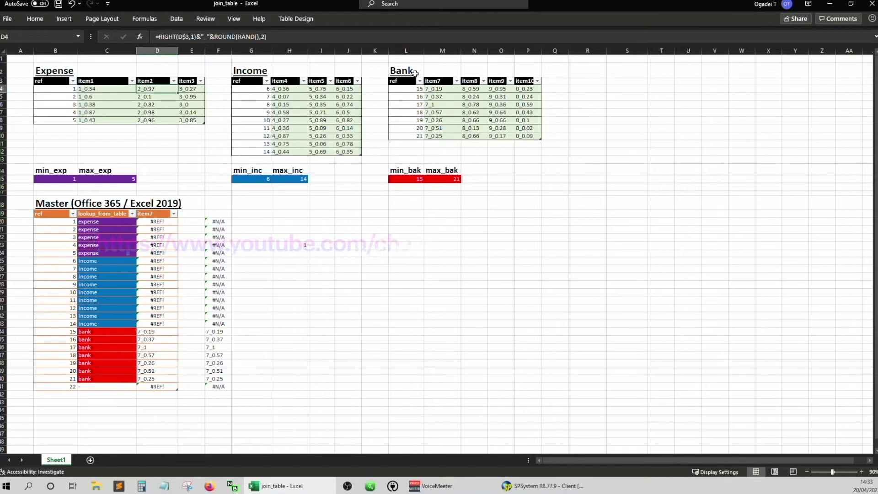
{"action": "key", "text": "Left"}
{"action": "key", "text": "Left"}
{"action": "key", "text": "Down"}
{"action": "key", "text": "Down"}
{"action": "key", "text": "Down"}
{"action": "key", "text": "Down"}
{"action": "key", "text": "Down"}
{"action": "key", "text": "Down"}
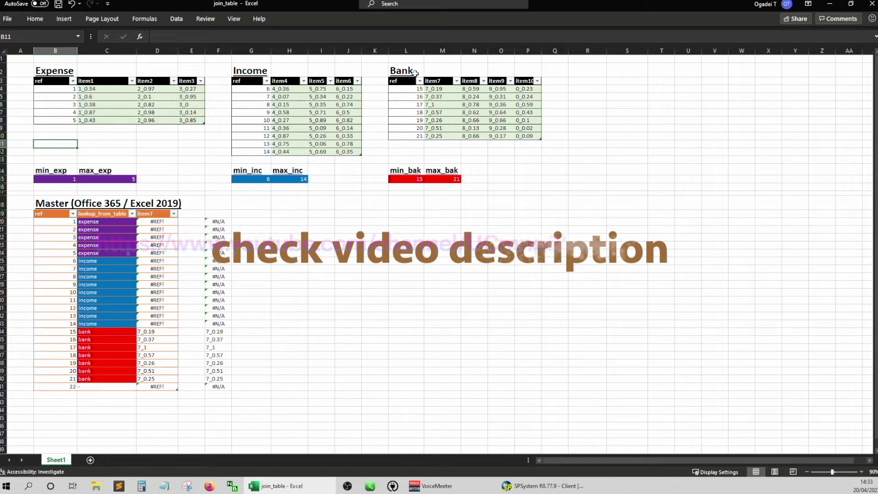
{"action": "key", "text": "Down"}
{"action": "key", "text": "Down"}
{"action": "key", "text": "Down"}
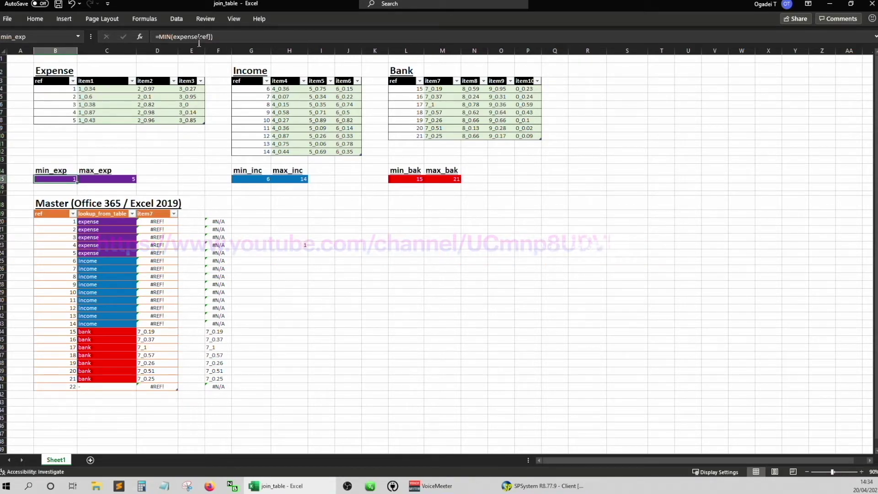
{"action": "left_click", "coordinate": [65, 89]}
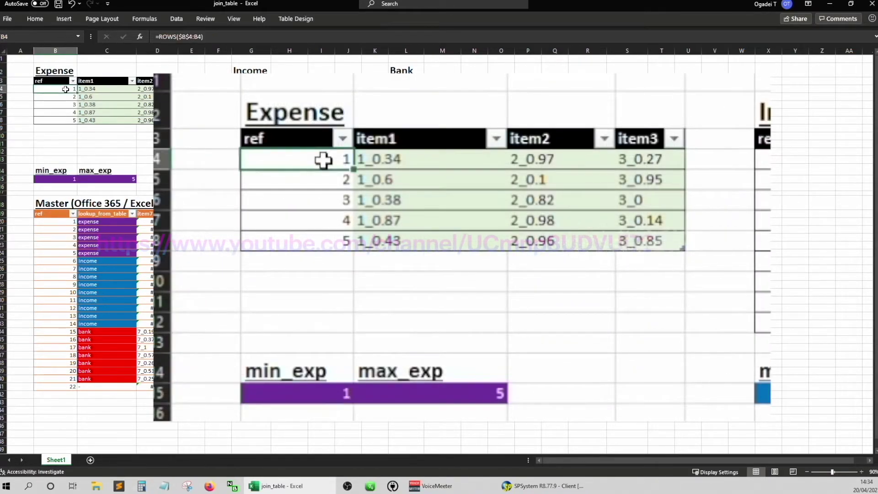
{"action": "left_click", "coordinate": [116, 179]}
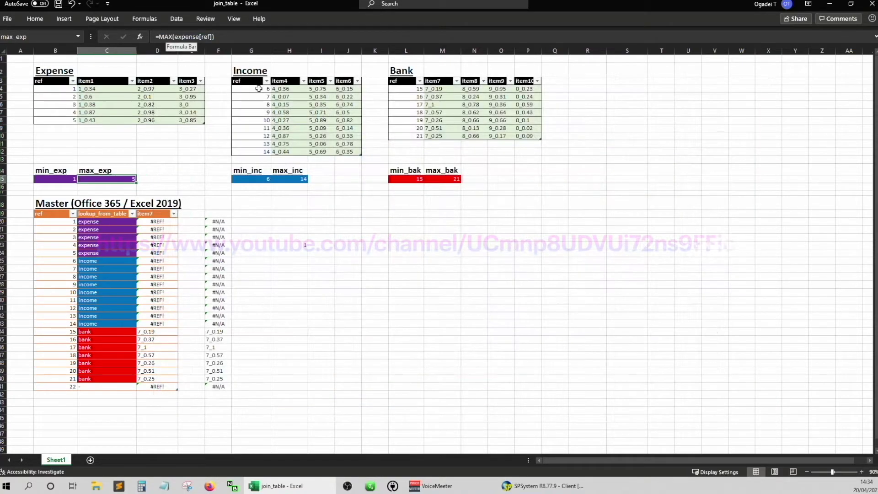
{"action": "left_click", "coordinate": [249, 179]}
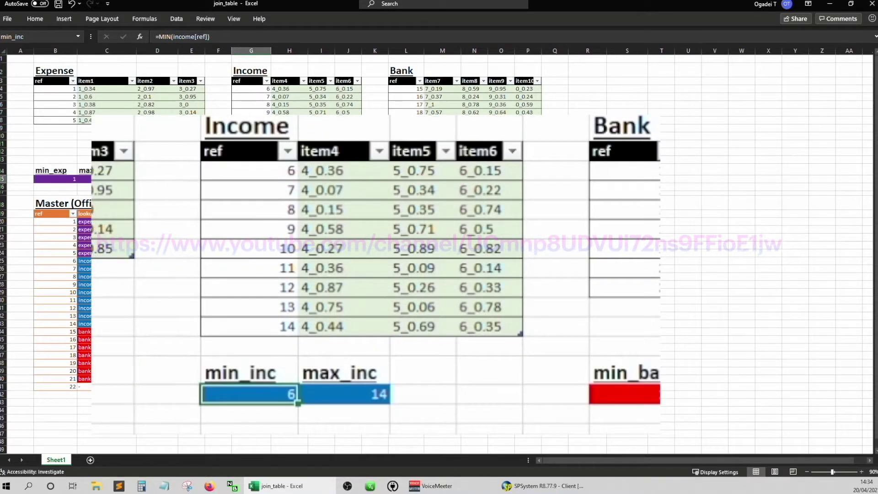
Delete row 12, then check how the Income and Bank ref formulas changed
{"action": "left_click", "coordinate": [3, 152]}
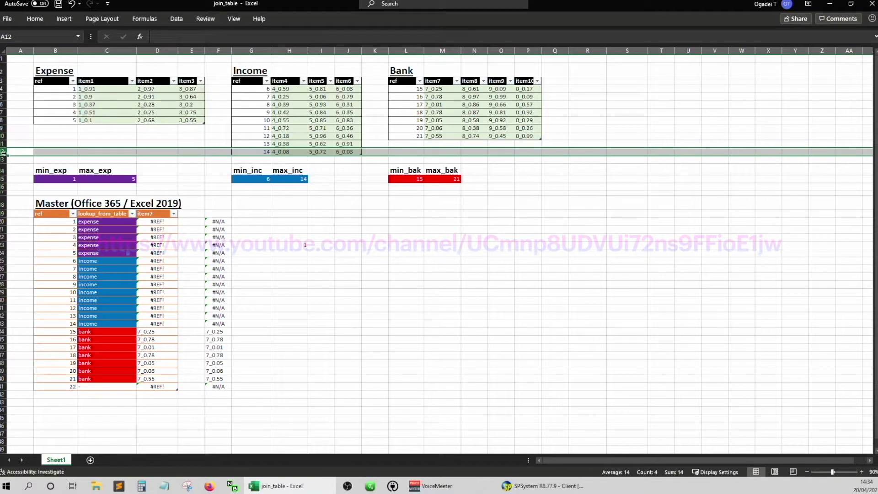
{"action": "right_click", "coordinate": [4, 153]}
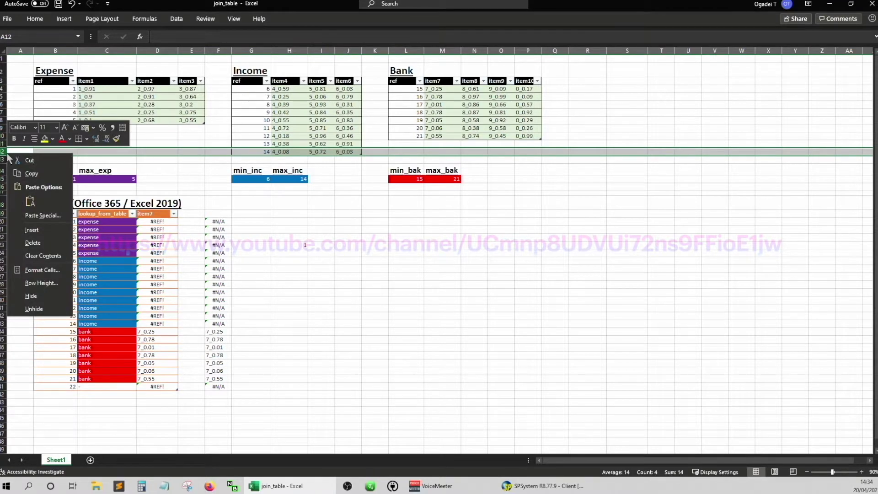
{"action": "left_click", "coordinate": [33, 243]}
{"action": "left_click", "coordinate": [263, 96]}
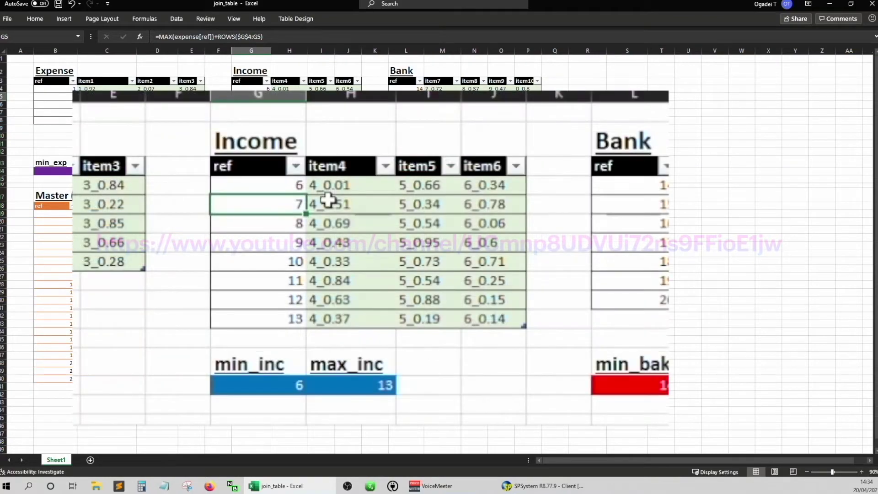
{"action": "key", "text": "Up"}
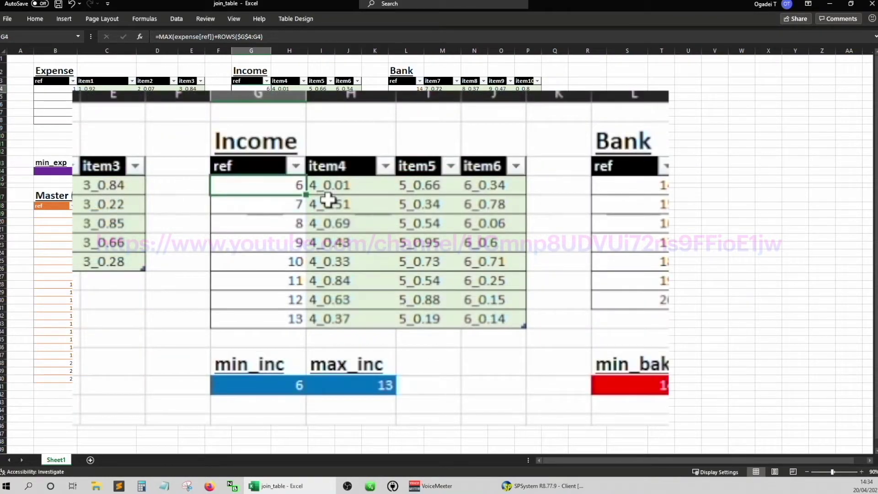
{"action": "key", "text": "Down"}
{"action": "key", "text": "Down"}
{"action": "key", "text": "Down"}
{"action": "key", "text": "Down"}
{"action": "key", "text": "Down"}
{"action": "key", "text": "Down"}
{"action": "key", "text": "Down"}
{"action": "key", "text": "Right"}
{"action": "key", "text": "Right"}
{"action": "key", "text": "Right"}
{"action": "key", "text": "Up"}
{"action": "key", "text": "Up"}
{"action": "key", "text": "Up"}
{"action": "key", "text": "Up"}
{"action": "key", "text": "Up"}
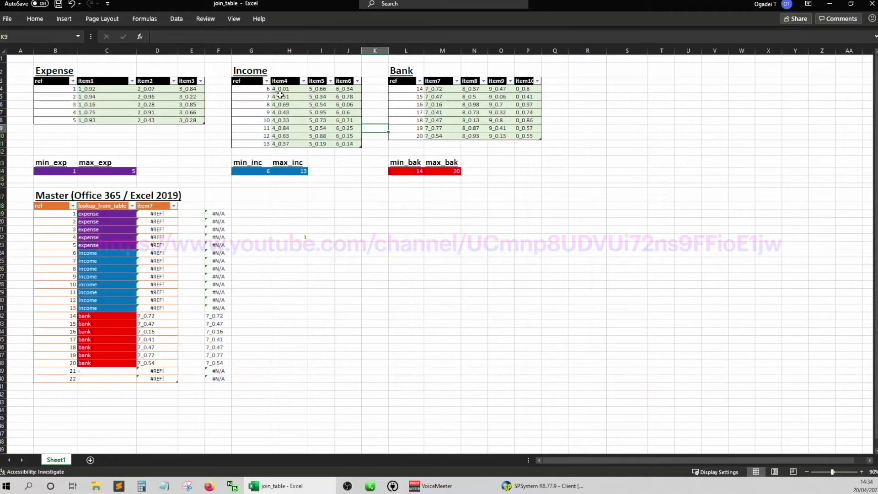
{"action": "key", "text": "Up"}
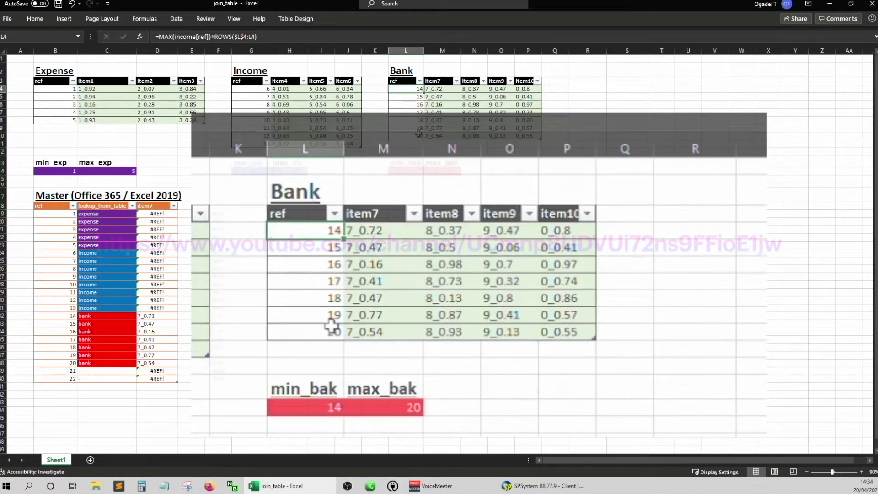
Restore the deleted row and inspect the Master table's lookup_from_table IFS column
{"action": "key", "text": "ctrl+z"}
{"action": "left_click", "coordinate": [291, 159]}
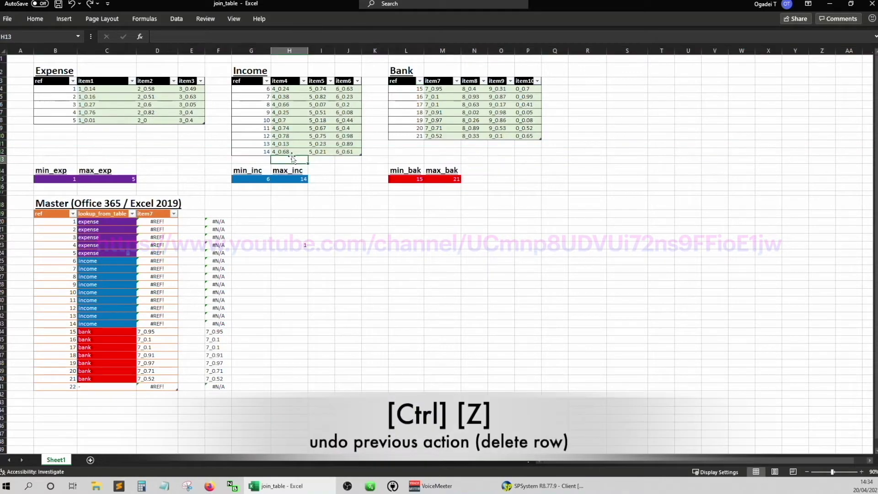
{"action": "key", "text": "ctrl+z"}
{"action": "key", "text": "ctrl+z"}
{"action": "key", "text": "ctrl+z"}
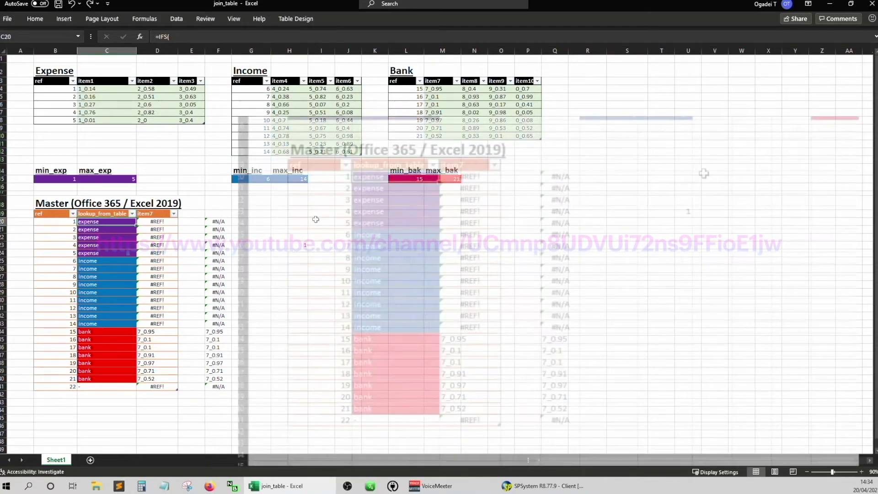
{"action": "key", "text": "ctrl+shift+Down"}
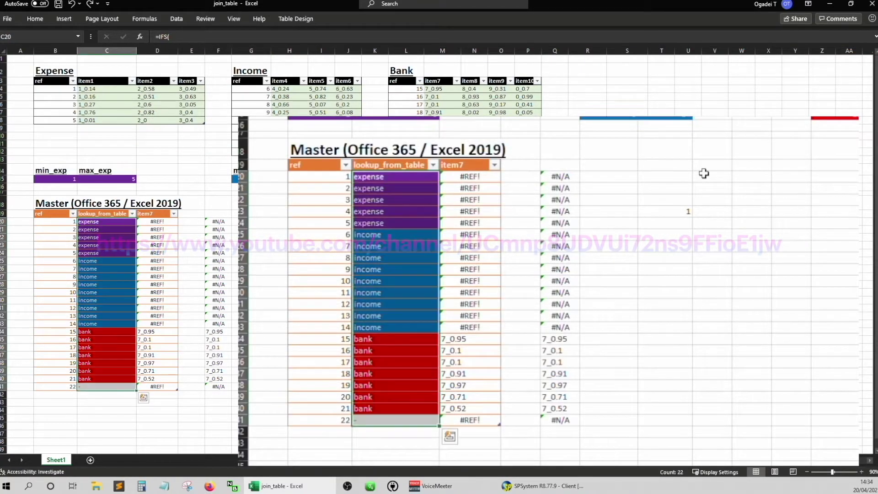
{"action": "key", "text": "ctrl+shift+Up"}
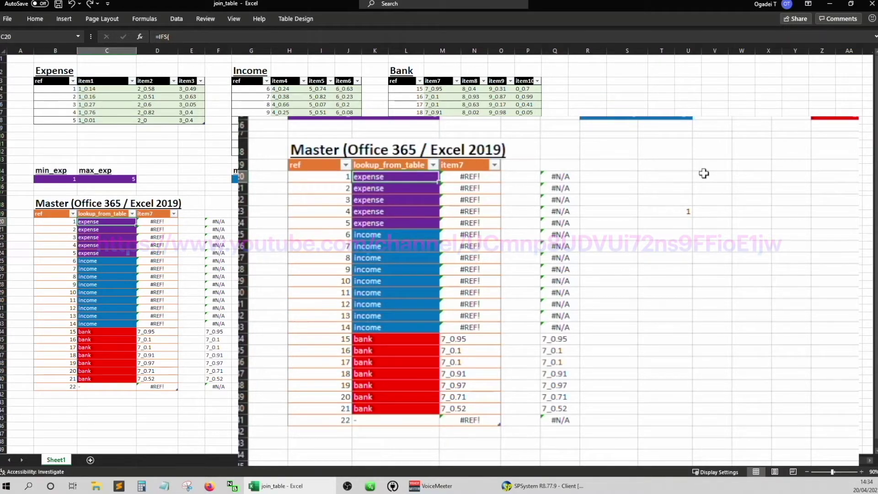
Add an item9 column beside item7 and fill it with the lookup formula
{"action": "key", "text": "Up"}
{"action": "key", "text": "Right"}
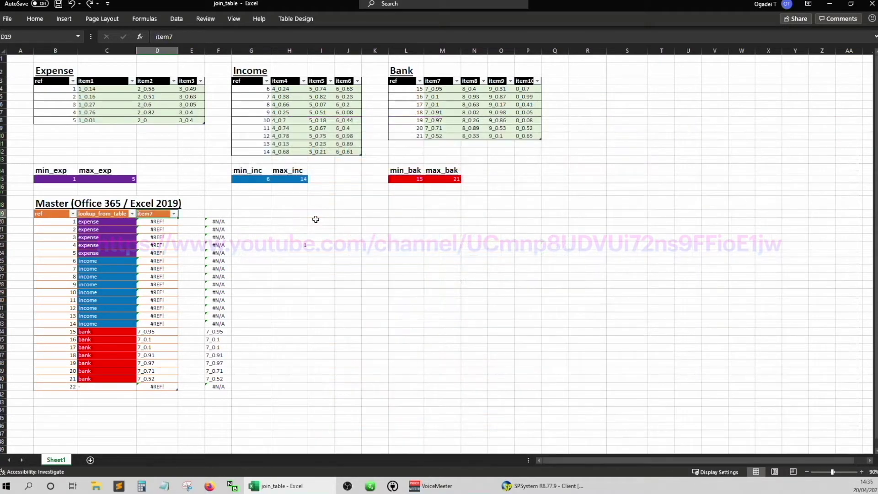
{"action": "key", "text": "Right"}
{"action": "type", "text": "i"}
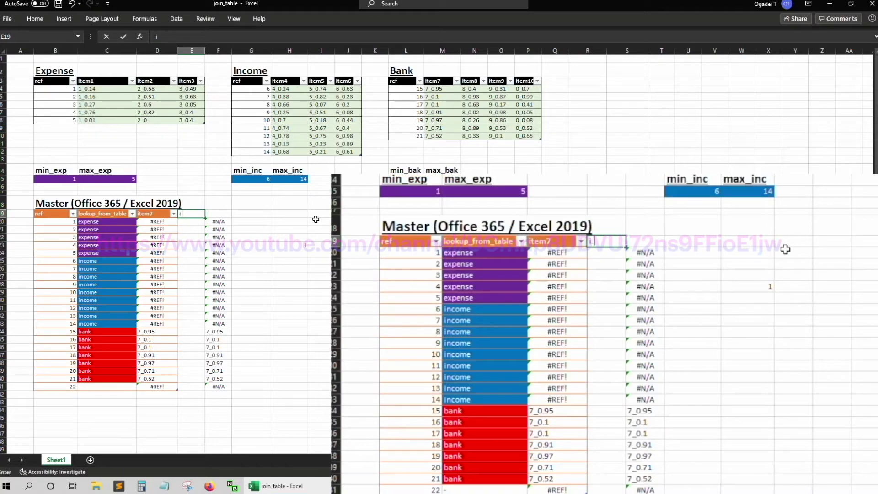
{"action": "type", "text": "tem9"}
{"action": "key", "text": "Return"}
{"action": "key", "text": "Left"}
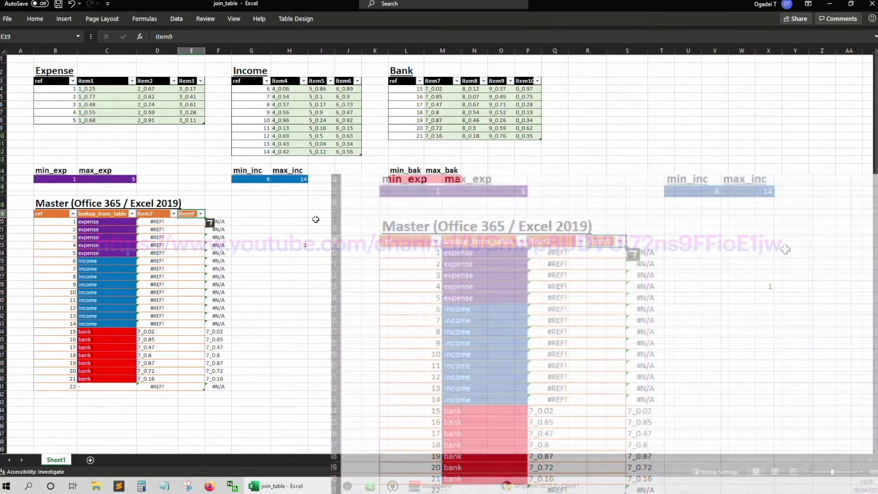
{"action": "key", "text": "ctrl+c"}
{"action": "key", "text": "Right"}
{"action": "key", "text": "ctrl+v"}
{"action": "key", "text": "Up"}
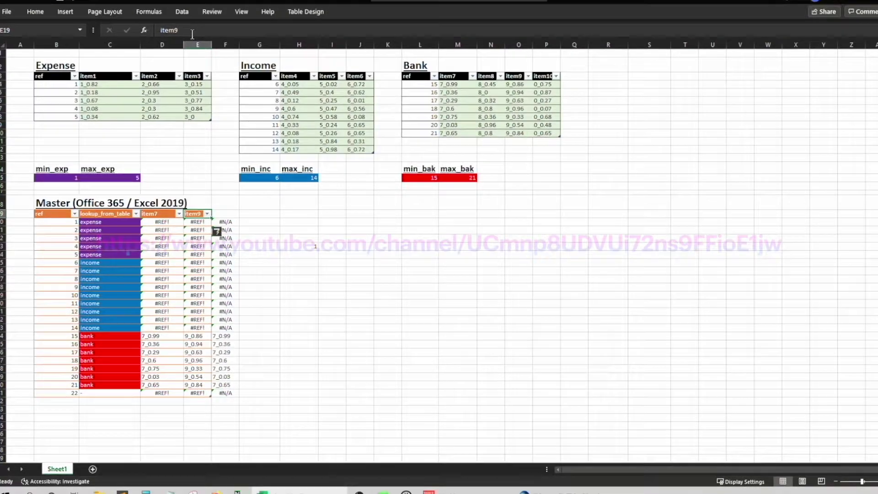
Rename the header and switch the column's lookup formula to item5
{"action": "key", "text": "F2"}
{"action": "key", "text": "BackSpace"}
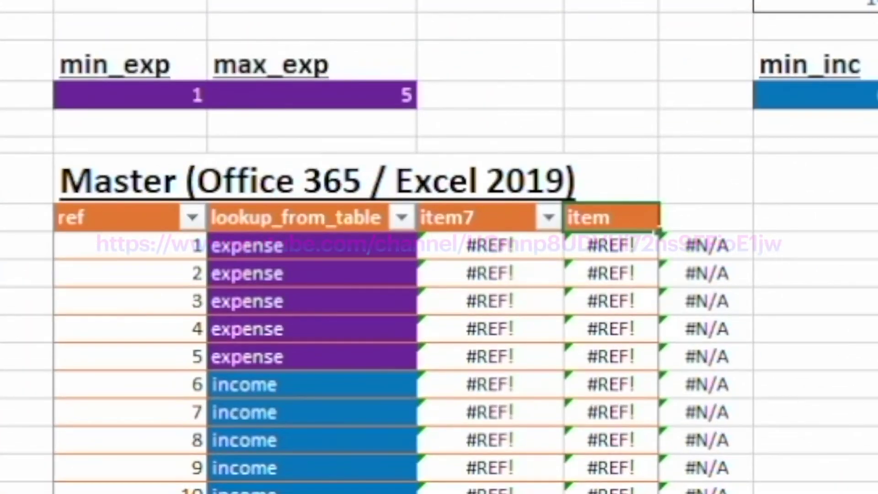
{"action": "key", "text": "Return"}
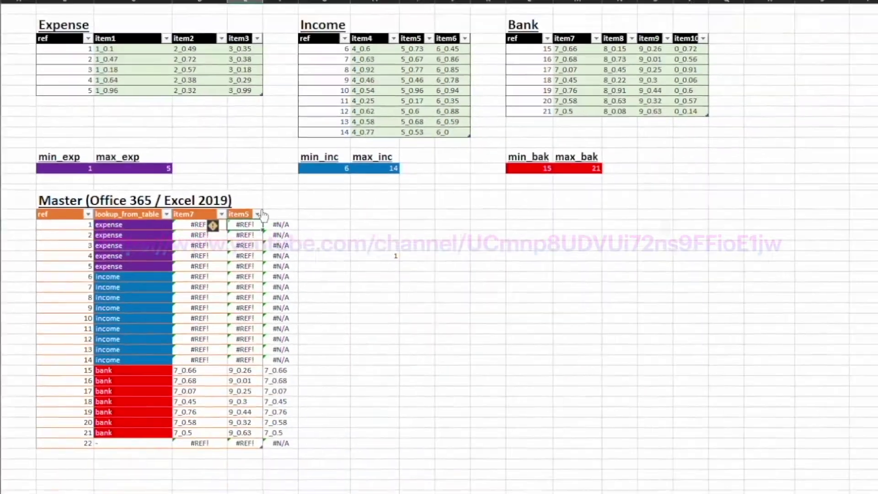
{"action": "key", "text": "F2"}
{"action": "key", "text": "Delete"}
{"action": "type", "text": "5"}
{"action": "key", "text": "Return"}
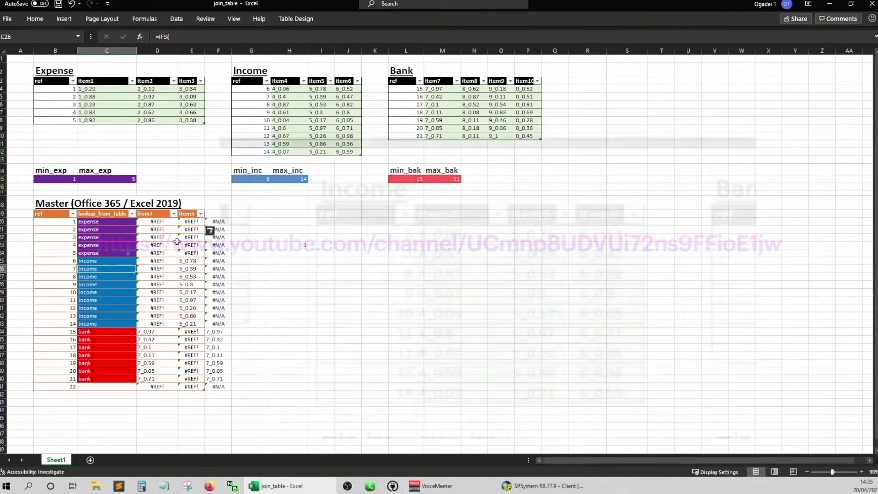
Undo the item5 rename and the lookup formulas in the Master table's fourth column
{"action": "left_click", "coordinate": [323, 96]}
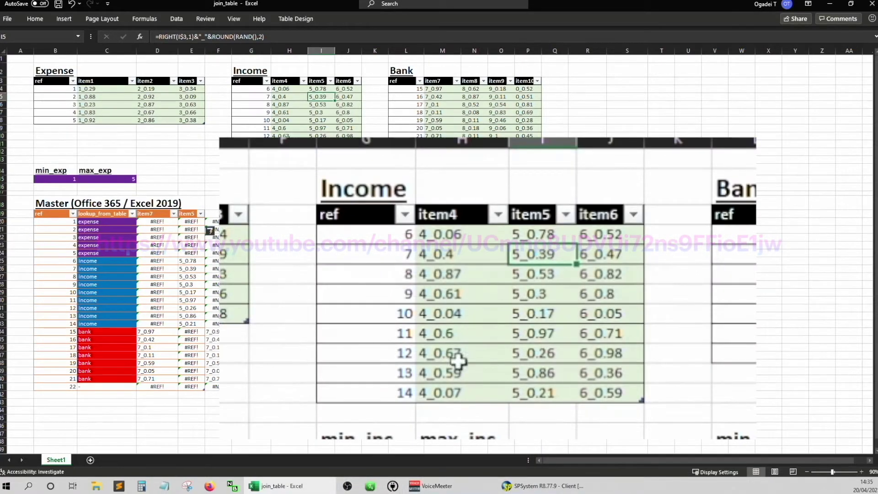
{"action": "left_click", "coordinate": [198, 270]}
{"action": "key", "text": "Up"}
{"action": "key", "text": "Up"}
{"action": "key", "text": "Up"}
{"action": "key", "text": "Up"}
{"action": "key", "text": "Up"}
{"action": "key", "text": "Up"}
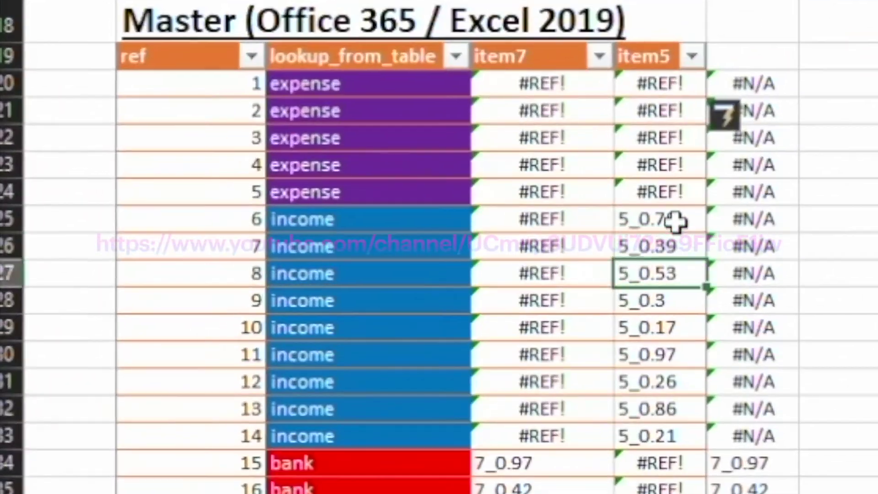
{"action": "key", "text": "ctrl+z"}
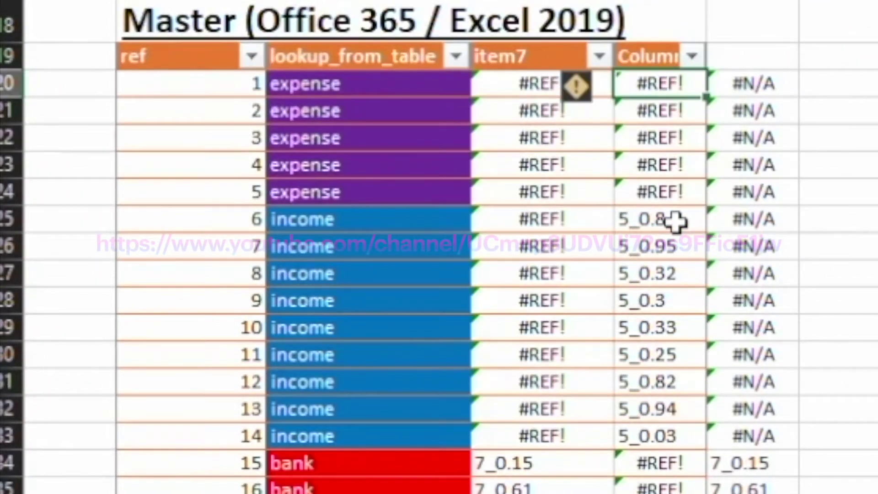
{"action": "key", "text": "ctrl+z"}
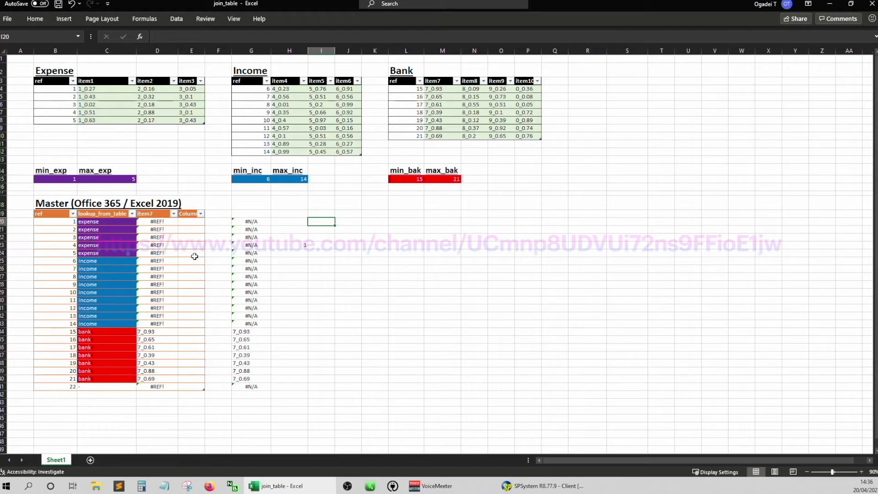
Enter the header 'ref' in I19 and the title 'Excel 2016' in I18
{"action": "key", "text": "Up"}
{"action": "type", "text": "ref"}
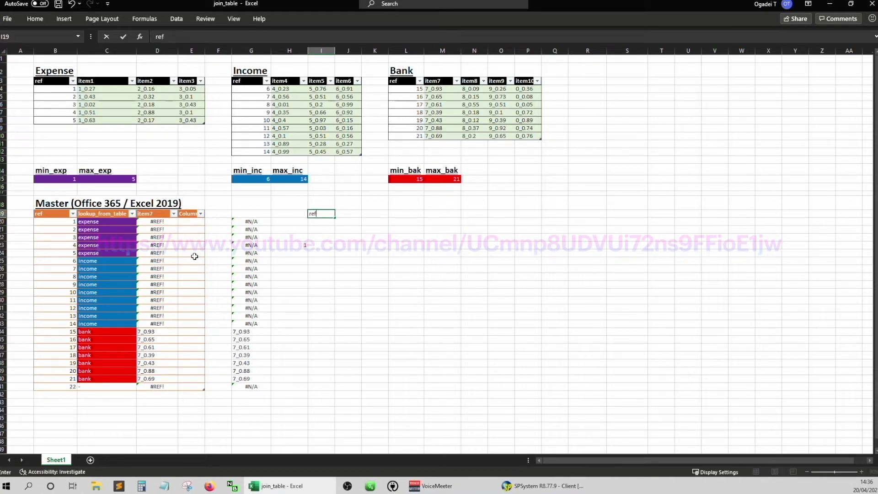
{"action": "key", "text": "Up"}
{"action": "type", "text": "Ex"}
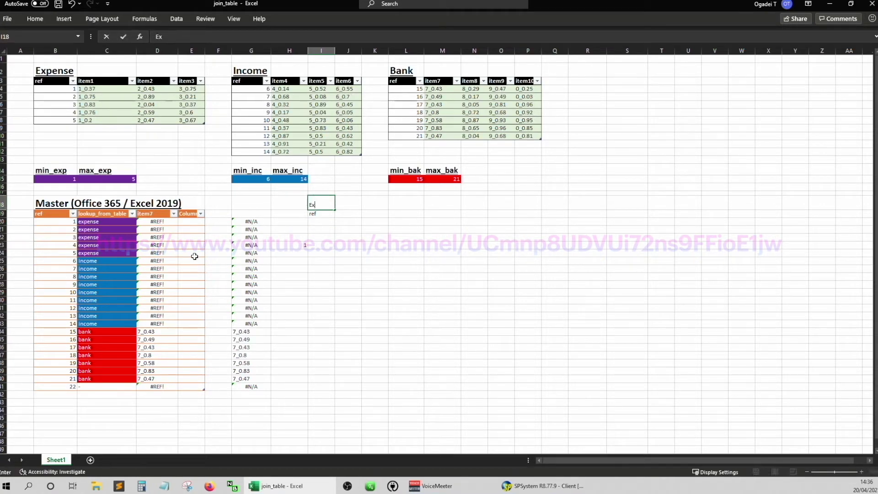
{"action": "type", "text": "cel 2016"}
{"action": "key", "text": "Return"}
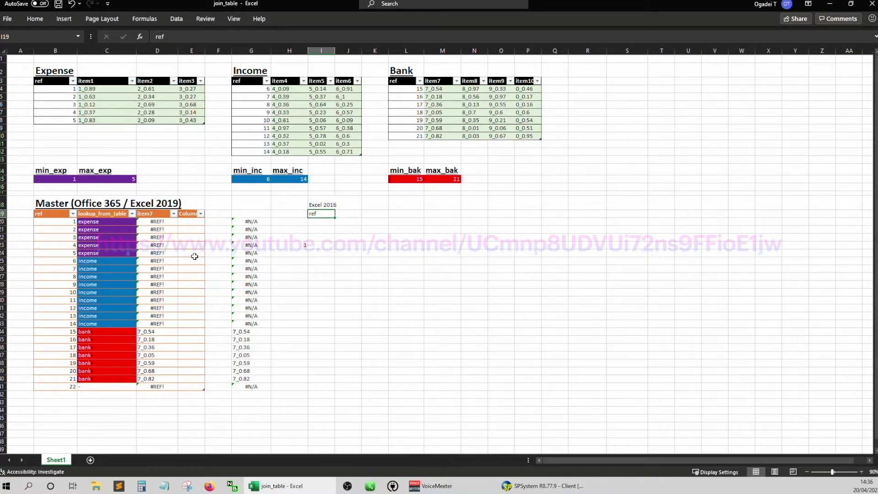
Turn I19:J44 into a table with headers ref and Column1
{"action": "key", "text": "Down"}
{"action": "key", "text": "ctrl+shift+Down"}
{"action": "key", "text": "Delete"}
{"action": "key", "text": "Up"}
{"action": "key", "text": "shift+Right"}
{"action": "key", "text": "shift+Down"}
{"action": "key", "text": "shift+Down"}
{"action": "key", "text": "shift+Down"}
{"action": "key", "text": "shift+Down"}
{"action": "key", "text": "shift+Down"}
{"action": "key", "text": "shift+Down"}
{"action": "key", "text": "shift+Down"}
{"action": "key", "text": "shift+Down"}
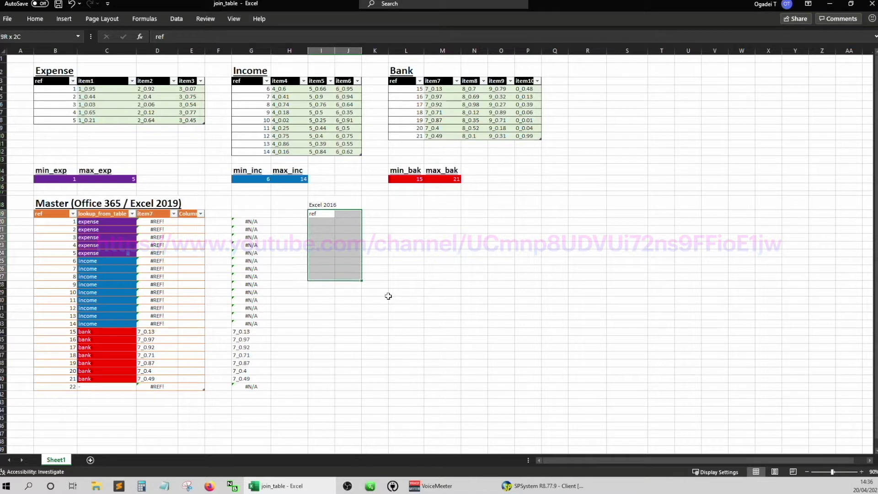
{"action": "key", "text": "shift+Down"}
{"action": "key", "text": "shift+Down"}
{"action": "key", "text": "shift+Down"}
{"action": "key", "text": "shift+Down"}
{"action": "key", "text": "shift+Down"}
{"action": "key", "text": "shift+Down"}
{"action": "key", "text": "shift+Down"}
{"action": "key", "text": "shift+Down"}
{"action": "key", "text": "shift+Down"}
{"action": "key", "text": "shift+Down"}
{"action": "key", "text": "shift+Down"}
{"action": "key", "text": "shift+Down"}
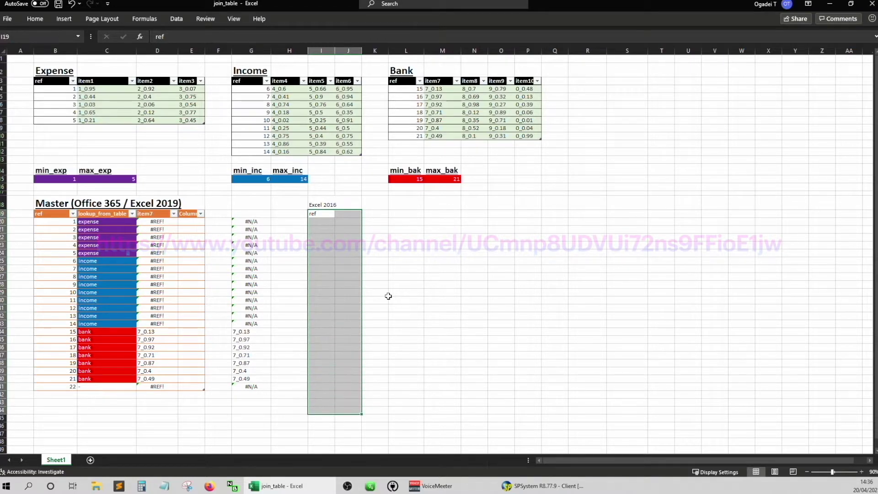
{"action": "key", "text": "ctrl+t"}
{"action": "left_click", "coordinate": [691, 350]}
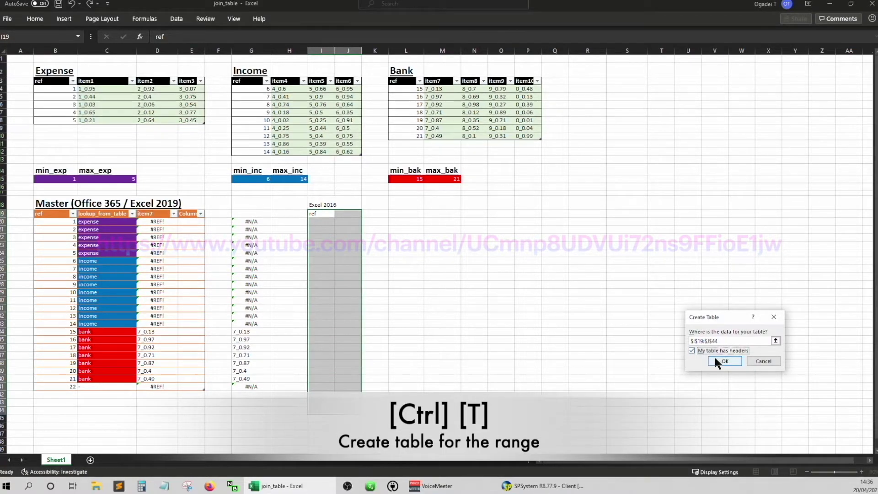
{"action": "left_click", "coordinate": [723, 361]}
{"action": "key", "text": "Left"}
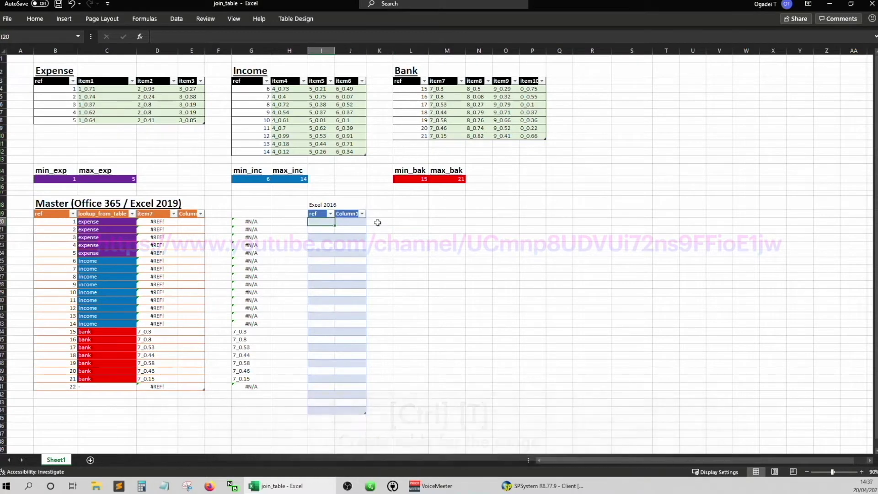
Enter =ROWS($I$20:I20) in I20 to number the ref column 1 to 25, then check max_bak
{"action": "type", "text": "=rows(i20"}
{"action": "key", "text": "F4"}
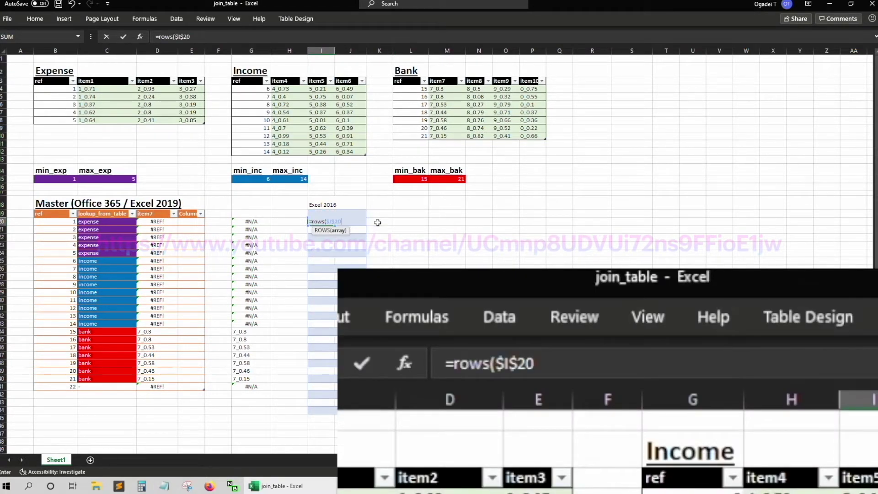
{"action": "type", "text": "i20"}
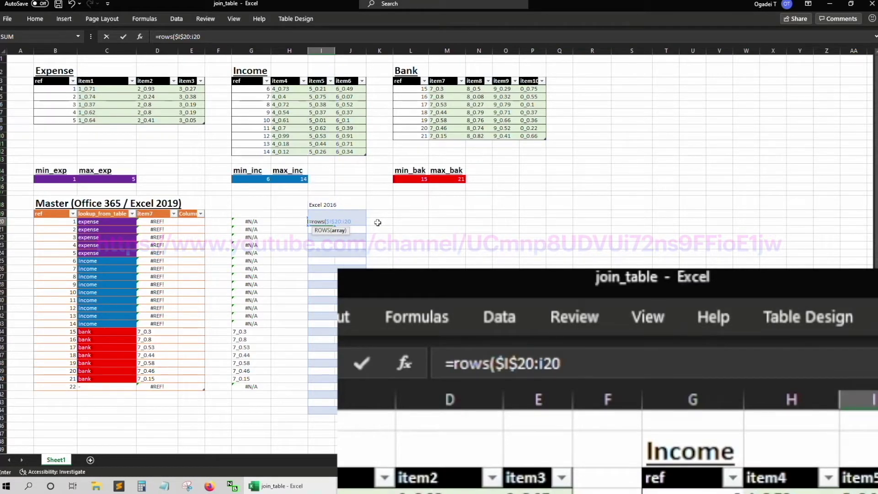
{"action": "key", "text": "Return"}
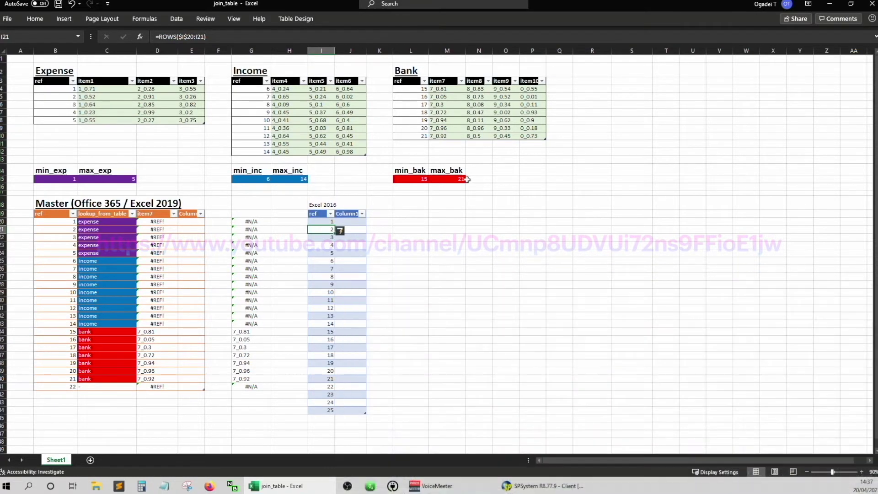
{"action": "left_click", "coordinate": [452, 178]}
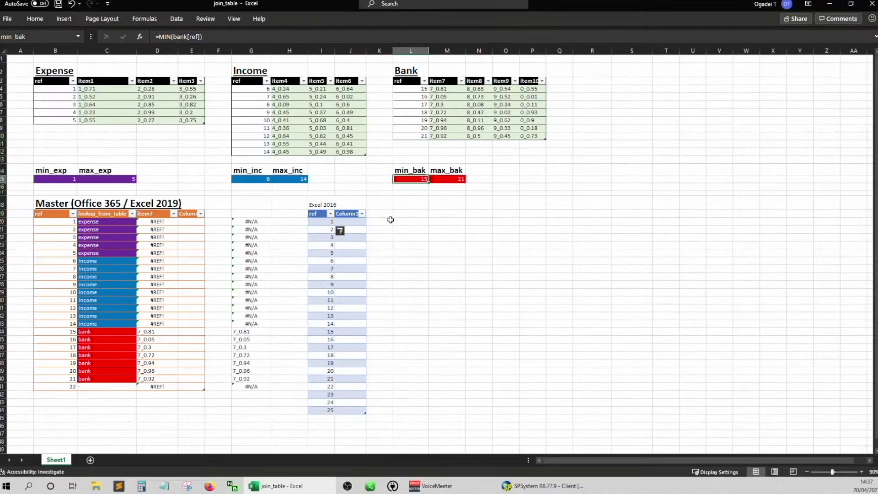
{"action": "left_click", "coordinate": [321, 221]}
{"action": "left_click", "coordinate": [163, 37]}
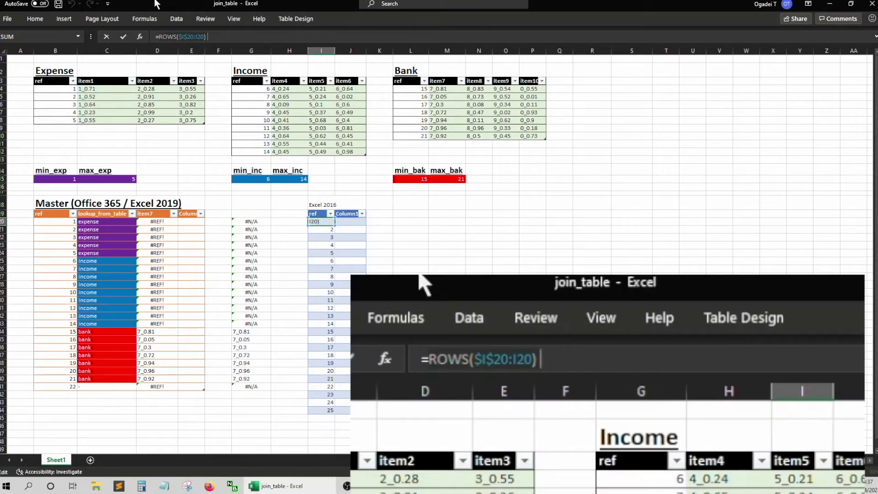
Begin an IF formula in I20 testing the row's ref value against max_bak
{"action": "key", "text": "BackSpace"}
{"action": "key", "text": "BackSpace"}
{"action": "key", "text": "BackSpace"}
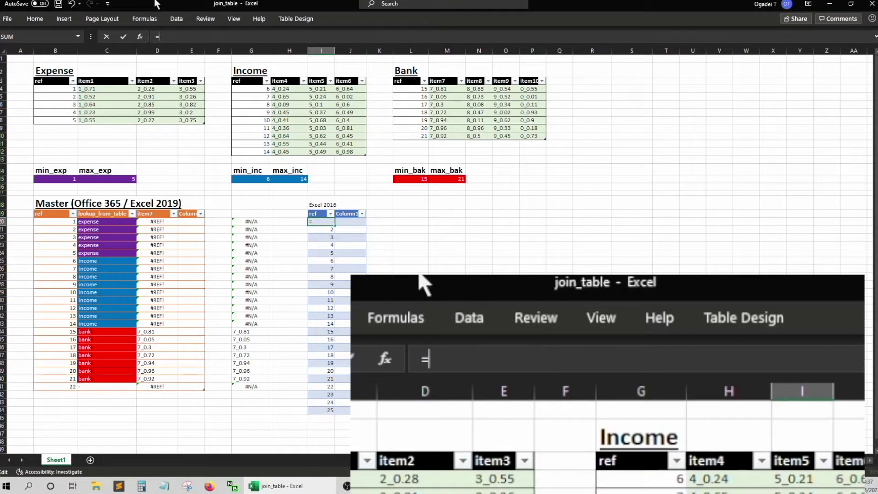
{"action": "type", "text": "i"}
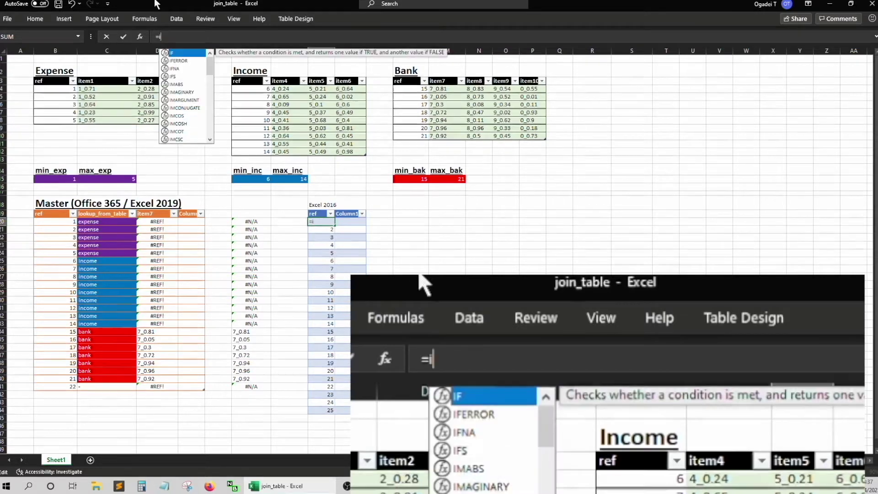
{"action": "type", "text": "f("}
{"action": "key", "text": "Up"}
{"action": "key", "text": "Up"}
{"action": "key", "text": "Up"}
{"action": "key", "text": "Down"}
{"action": "key", "text": "Down"}
{"action": "key", "text": "Down"}
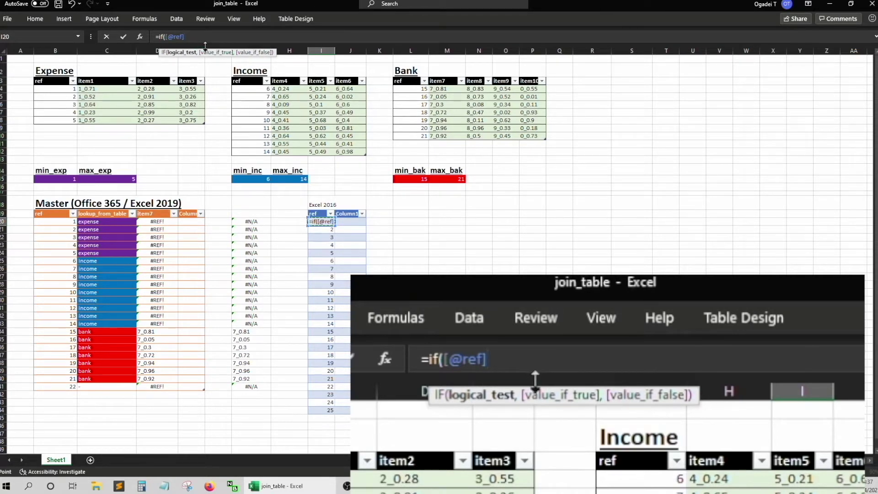
{"action": "type", "text": ">"}
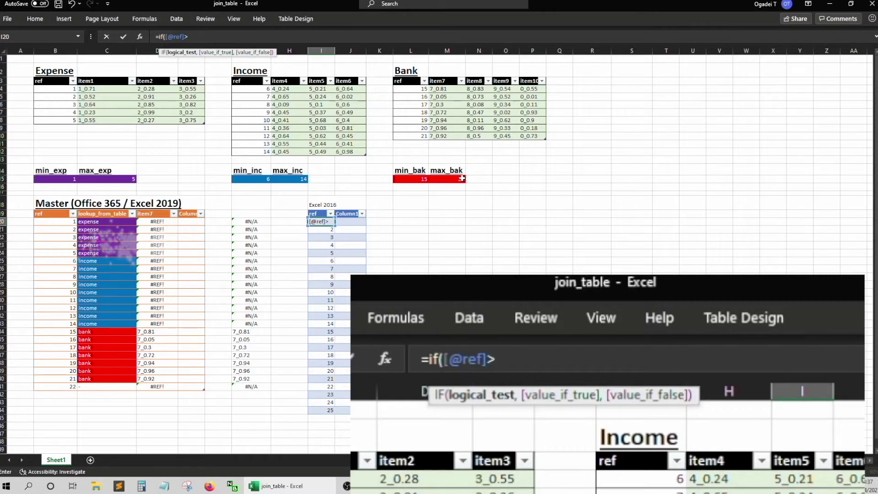
{"action": "left_click", "coordinate": [446, 179]}
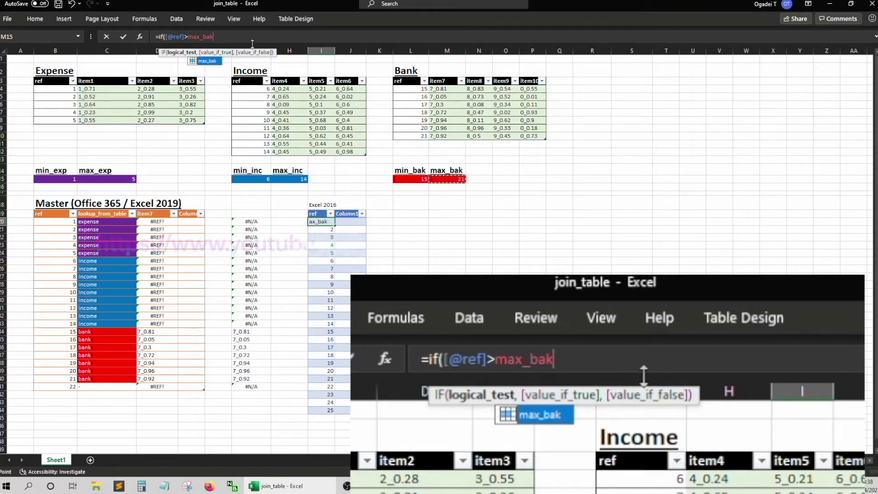
{"action": "key", "text": "BackSpace"}
{"action": "key", "text": "BackSpace"}
{"action": "key", "text": "BackSpace"}
{"action": "type", "text": "m15"}
{"action": "key", "text": "F4"}
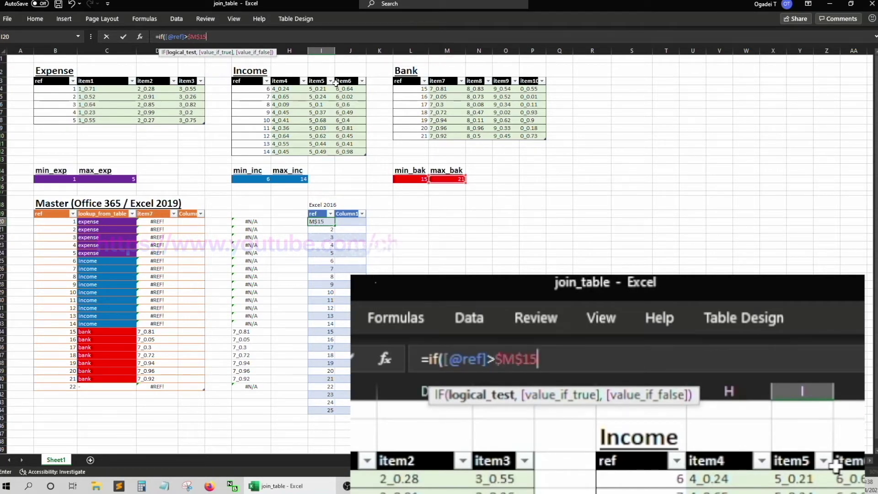
{"action": "key", "text": "BackSpace"}
{"action": "key", "text": "BackSpace"}
{"action": "key", "text": "BackSpace"}
{"action": "key", "text": "BackSpace"}
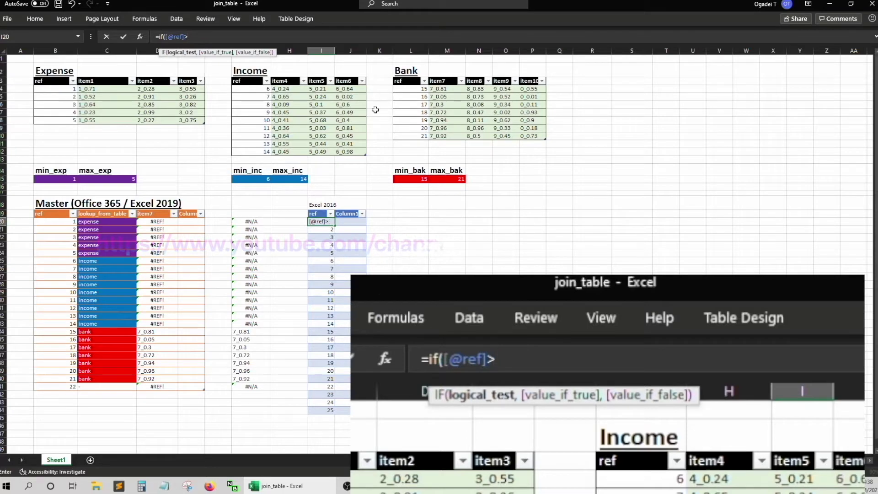
{"action": "left_click", "coordinate": [479, 179]}
{"action": "key", "text": "Left"}
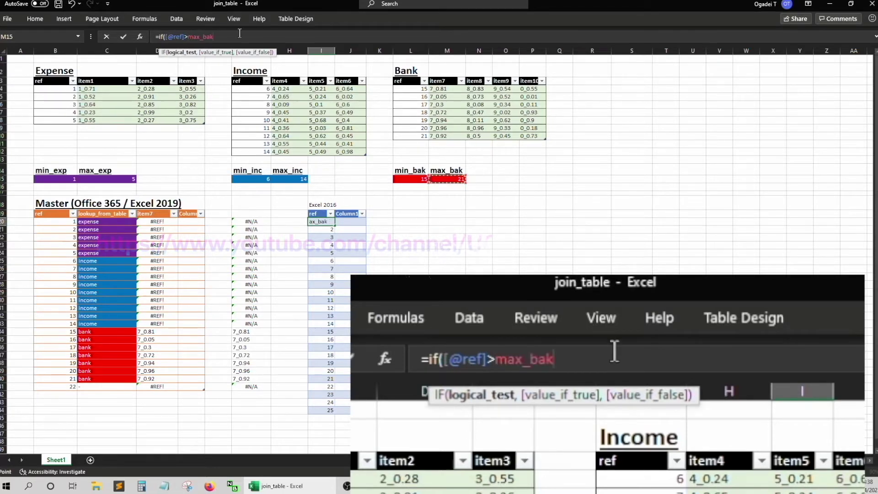
{"action": "type", "text": ","}
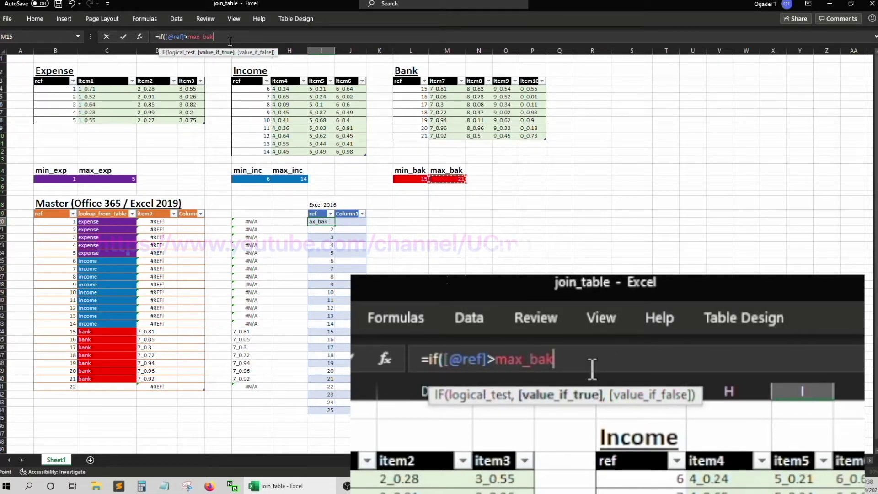
{"action": "type", "text": "\"-"}
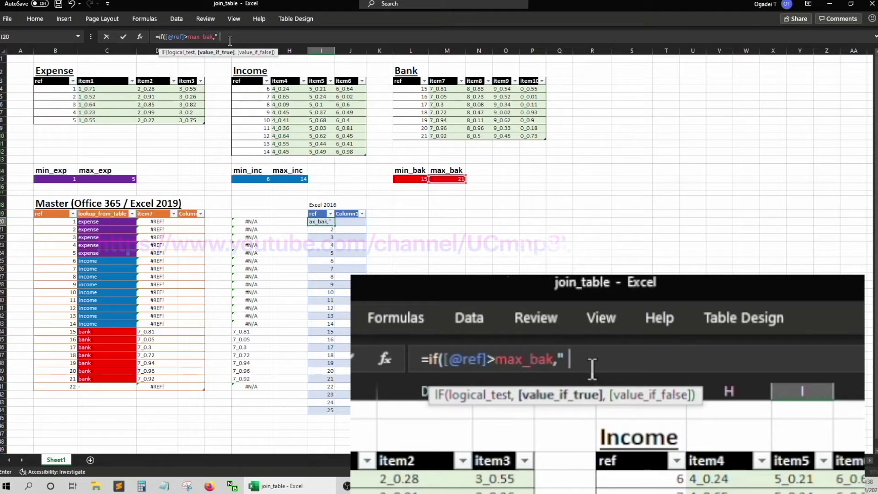
{"action": "type", "text": "\""}
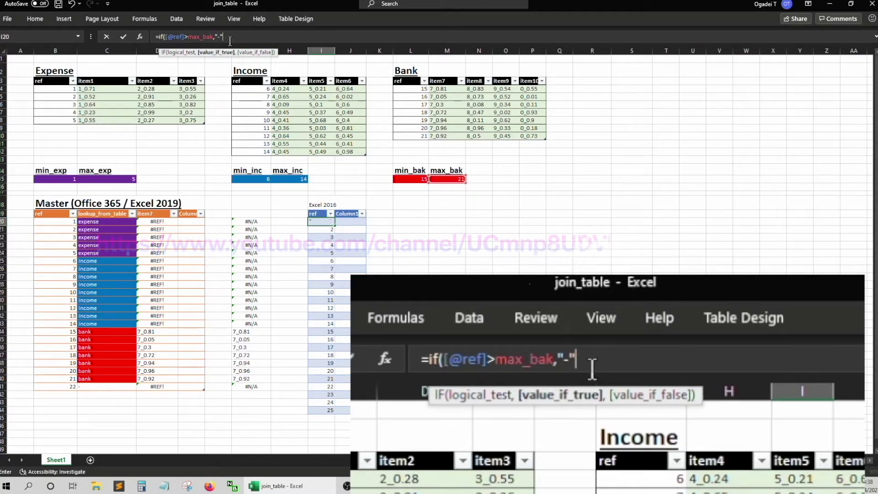
{"action": "type", "text": ","}
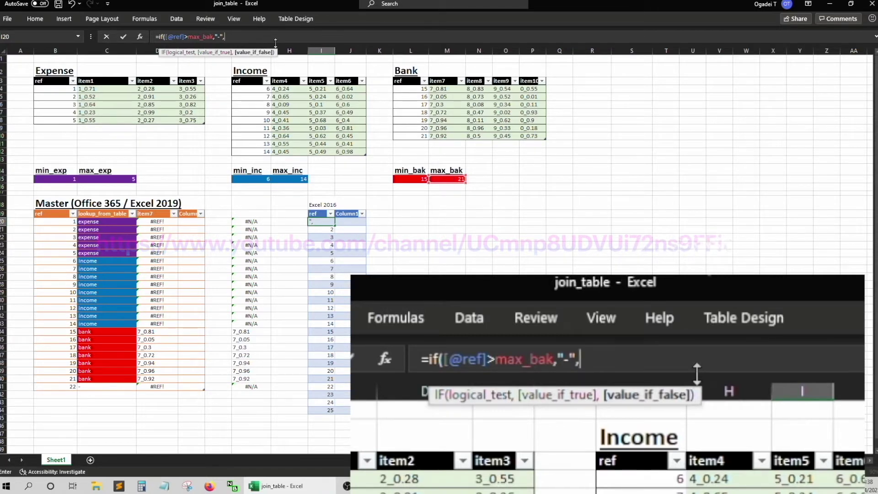
{"action": "type", "text": "ROWS($I$20:I20)"}
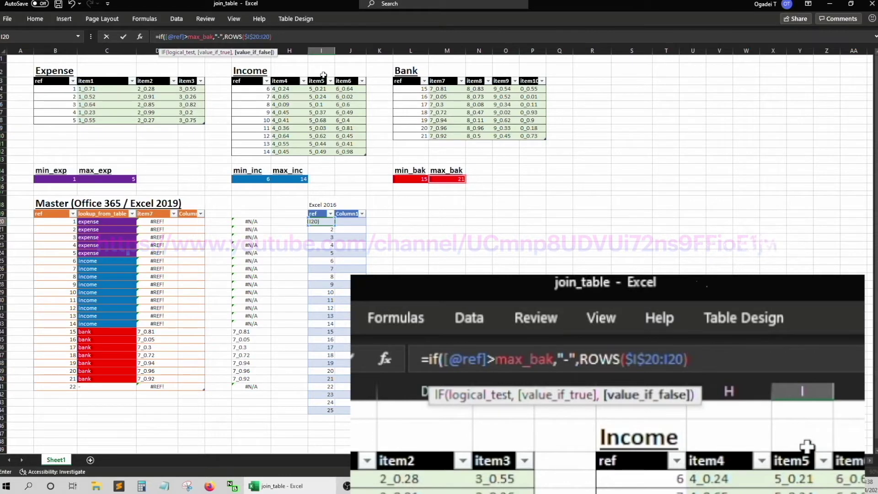
{"action": "type", "text": ")"}
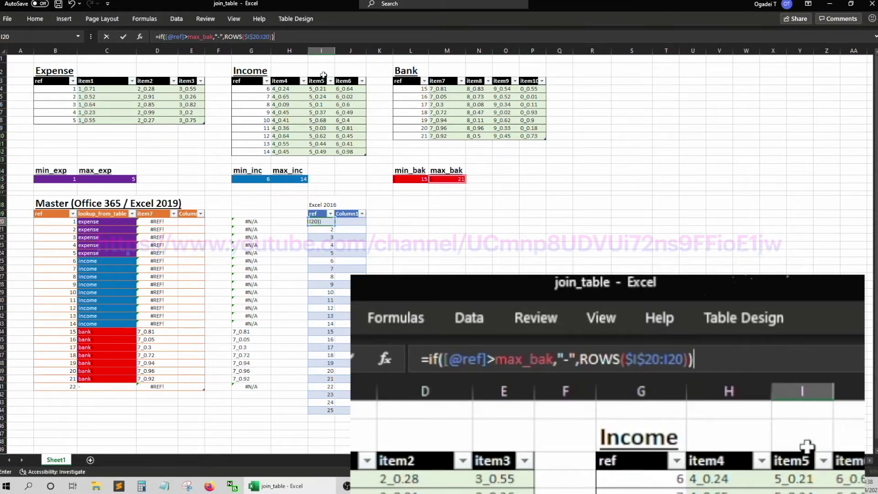
{"action": "key", "text": "Return"}
{"action": "key", "text": "Return"}
{"action": "key", "text": "Up"}
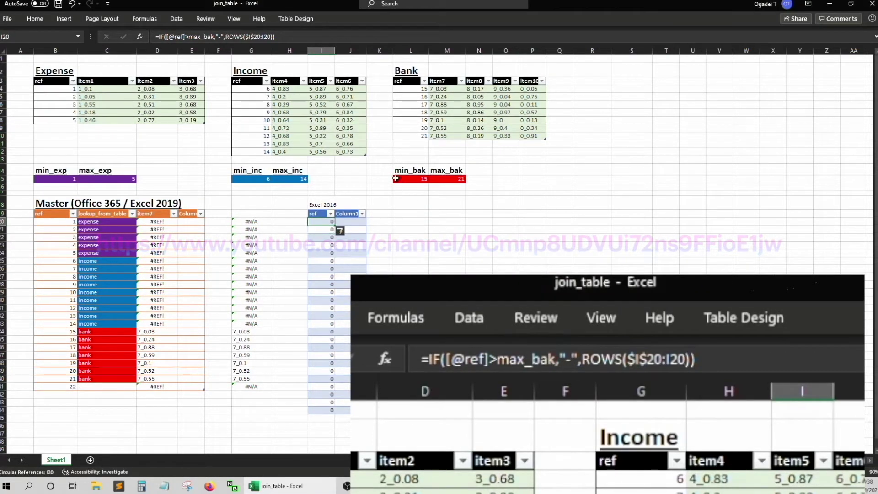
Split the IF formula across lines with Alt+Enter, retyping its ROWS($I$20:I20) part
{"action": "left_click", "coordinate": [225, 36]}
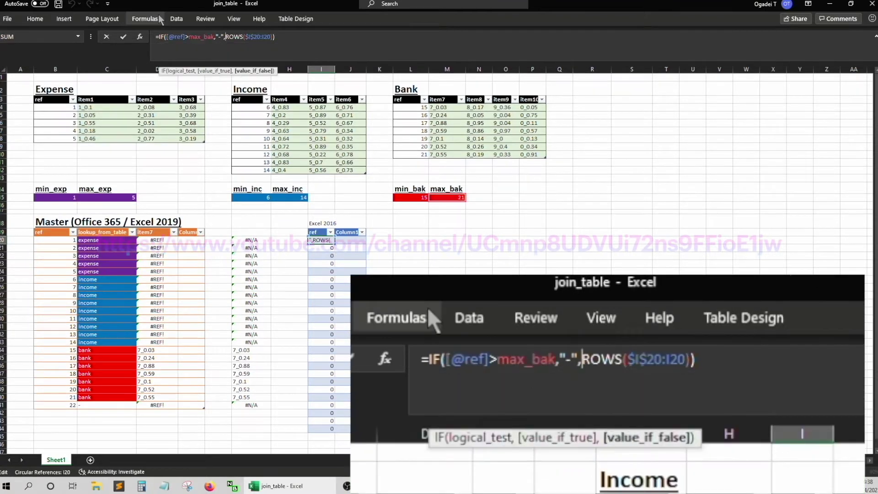
{"action": "key", "text": "alt+Return"}
{"action": "key", "text": "shift+End"}
{"action": "key", "text": "Delete"}
{"action": "type", "text": "row"}
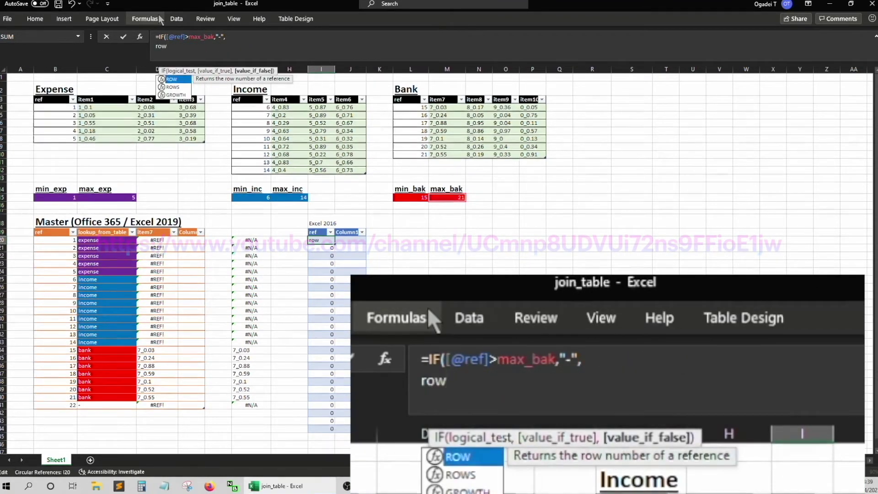
{"action": "type", "text": "s($I$20"}
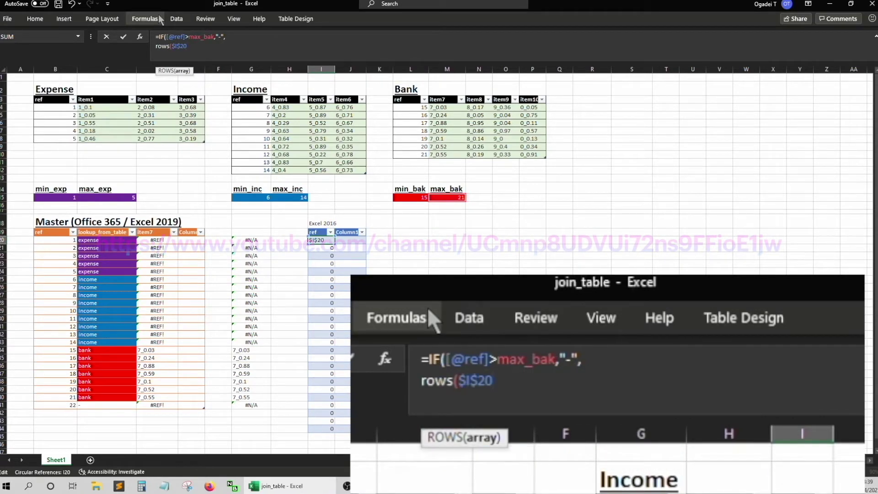
{"action": "type", "text": ":i20)"}
{"action": "key", "text": "alt+Return"}
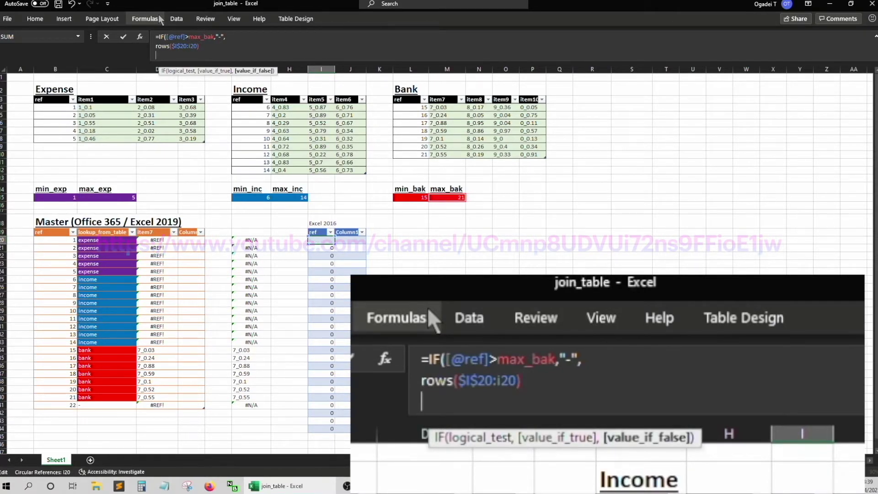
{"action": "type", "text": ")"}
{"action": "key", "text": "Return"}
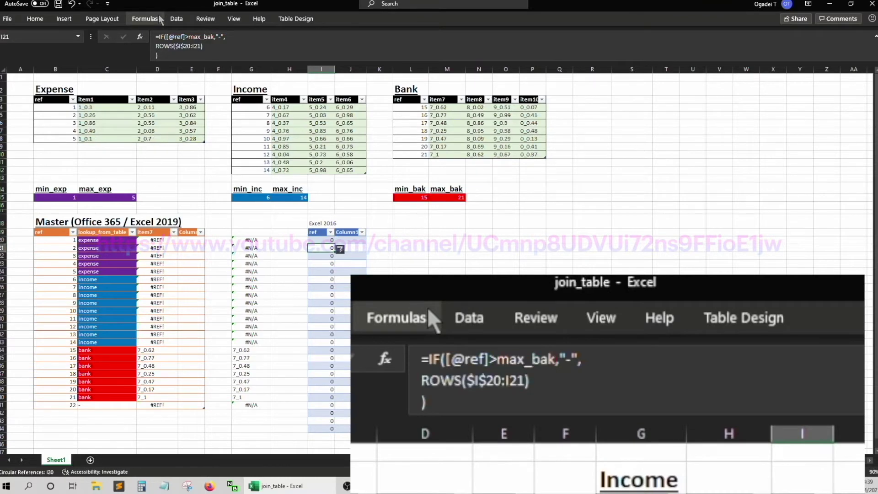
{"action": "key", "text": "Up"}
{"action": "key", "text": "F2"}
{"action": "key", "text": "BackSpace"}
{"action": "key", "text": "BackSpace"}
{"action": "key", "text": "BackSpace"}
{"action": "key", "text": "Delete"}
{"action": "key", "text": "Delete"}
{"action": "key", "text": "Delete"}
{"action": "type", "text": "$I$20"}
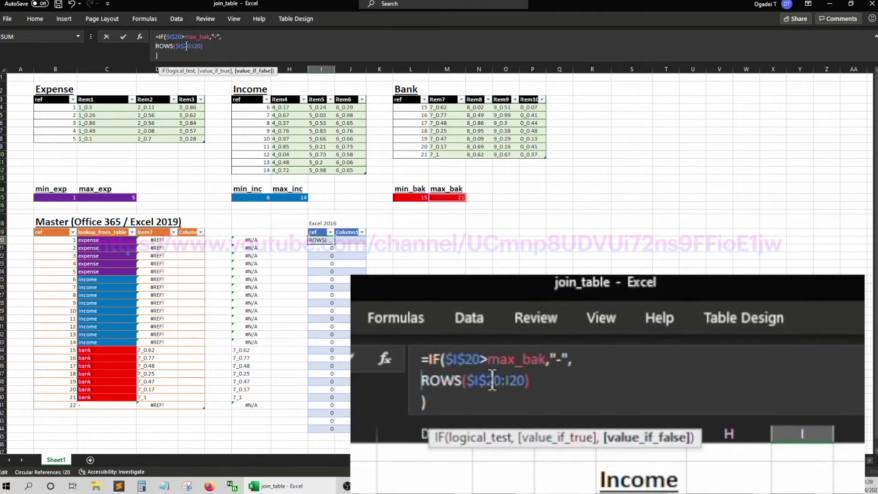
{"action": "left_click", "coordinate": [201, 46]}
{"action": "type", "text": ")"}
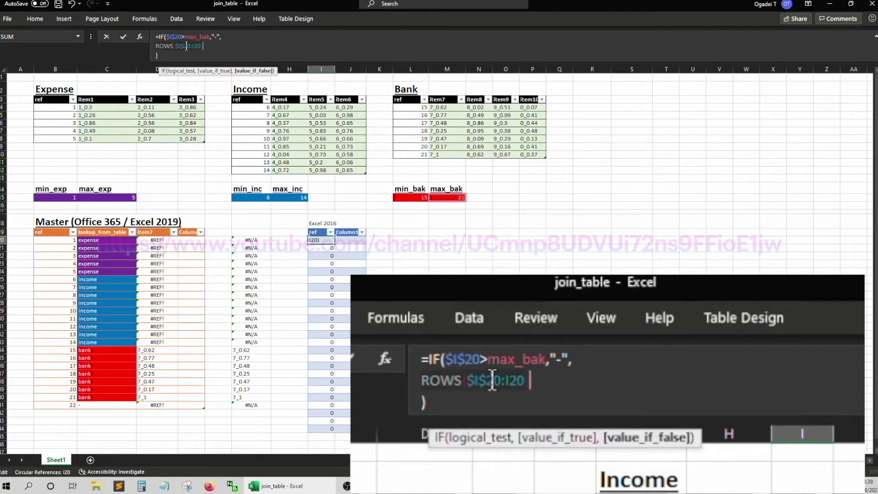
{"action": "key", "text": "shift+Home"}
{"action": "key", "text": "ctrl+c"}
{"action": "key", "text": "Up"}
{"action": "key", "text": "ctrl+shift+Left"}
{"action": "key", "text": "ctrl+v"}
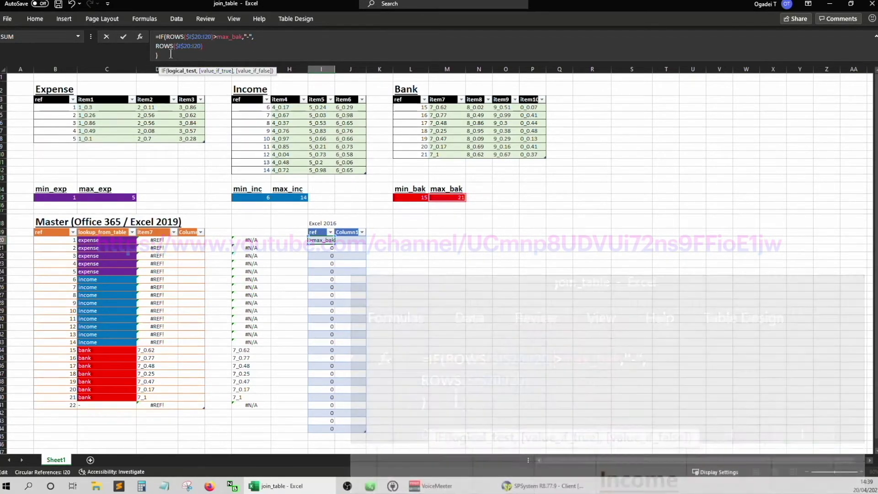
{"action": "key", "text": "Return"}
{"action": "left_click", "coordinate": [321, 405]}
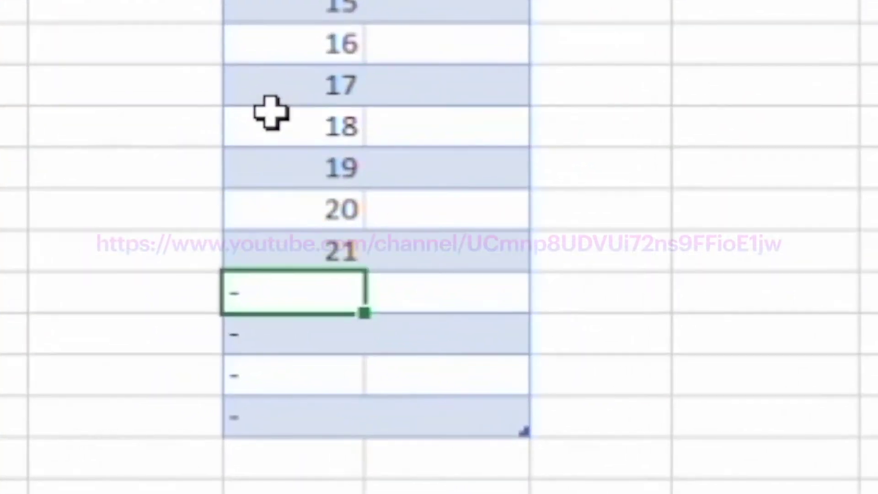
{"action": "left_click", "coordinate": [271, 119]}
{"action": "key", "text": "Down"}
{"action": "key", "text": "Down"}
{"action": "key", "text": "Down"}
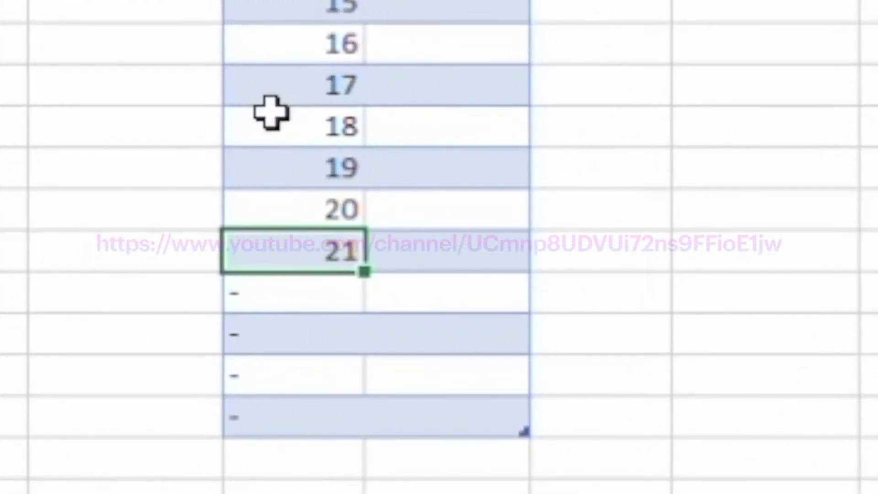
{"action": "key", "text": "Down"}
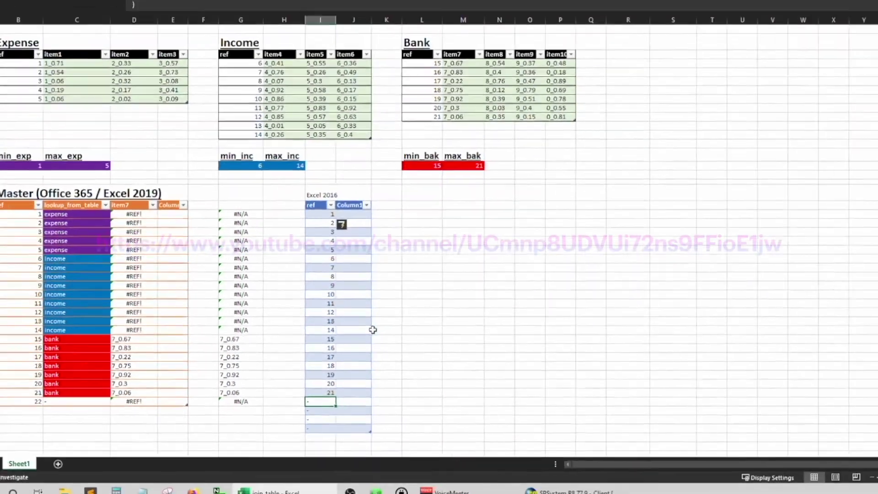
{"action": "left_click", "coordinate": [352, 214]}
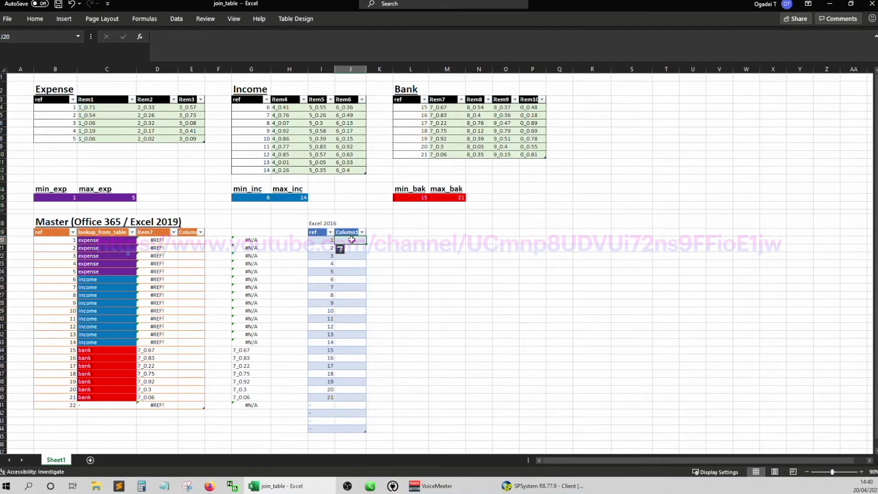
{"action": "type", "text": "=ifs("}
{"action": "left_click", "coordinate": [323, 240]}
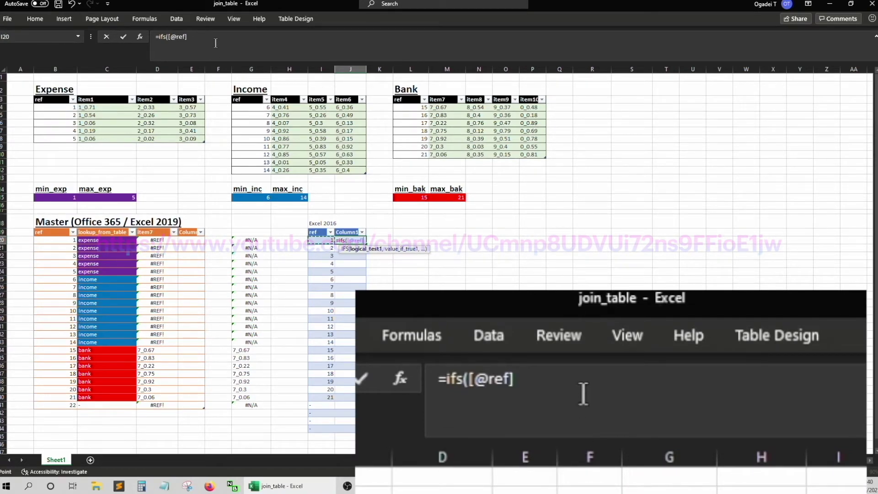
{"action": "key", "text": "BackSpace"}
{"action": "key", "text": "BackSpace"}
{"action": "key", "text": "BackSpace"}
{"action": "key", "text": "BackSpace"}
{"action": "key", "text": "BackSpace"}
{"action": "key", "text": "BackSpace"}
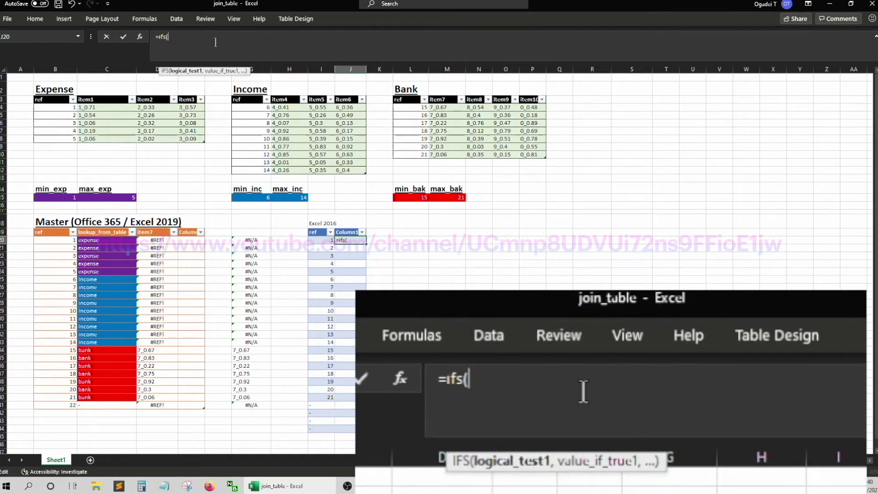
{"action": "type", "text": "and("}
{"action": "left_click", "coordinate": [327, 244]}
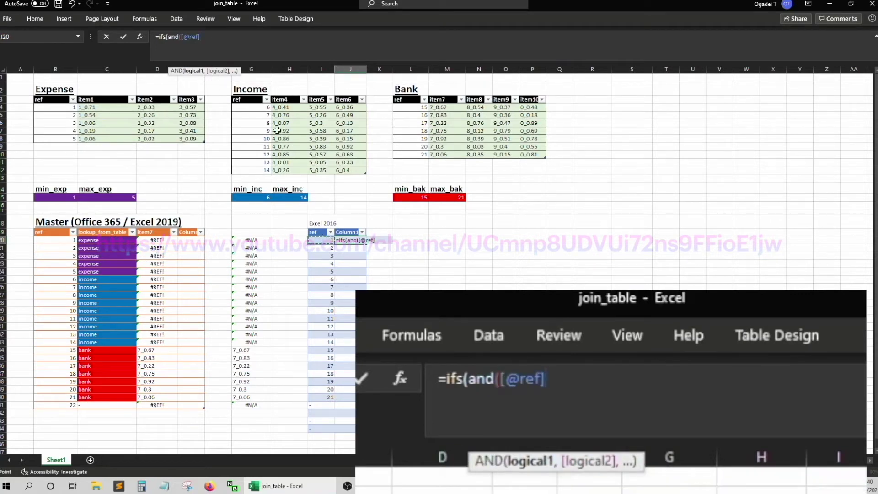
{"action": "type", "text": ">"}
{"action": "type", "text": "="}
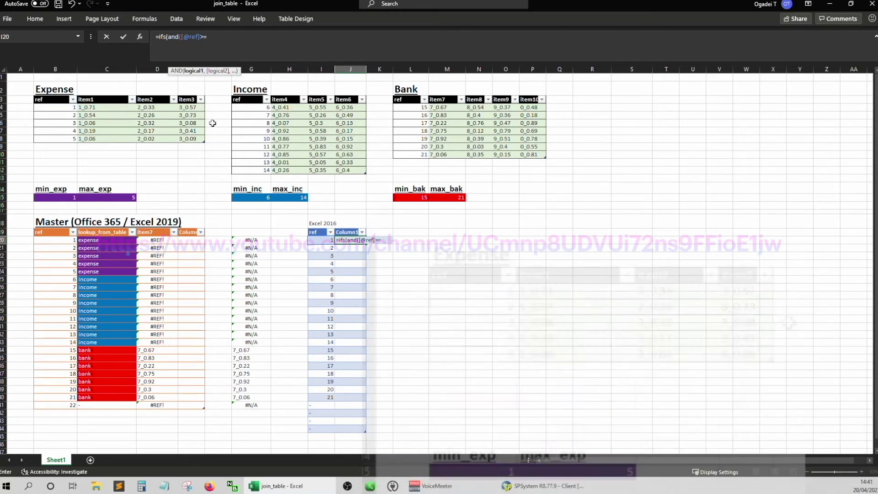
{"action": "left_click", "coordinate": [60, 197]}
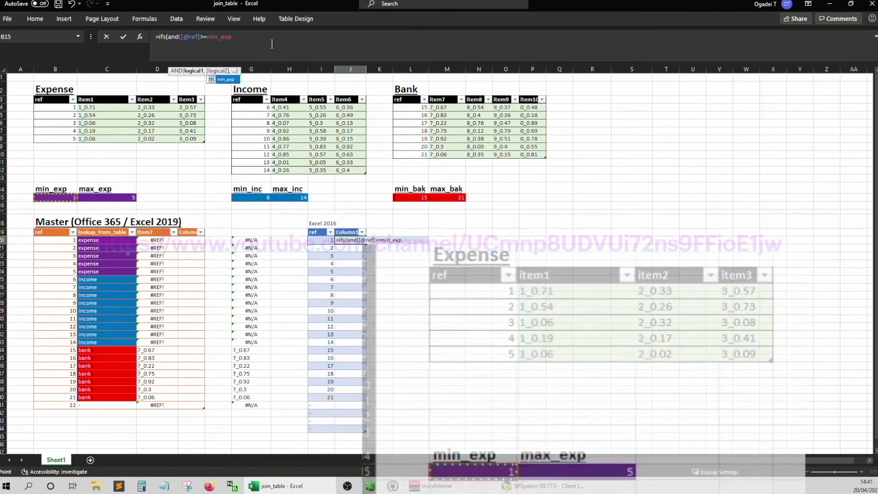
{"action": "type", "text": ","}
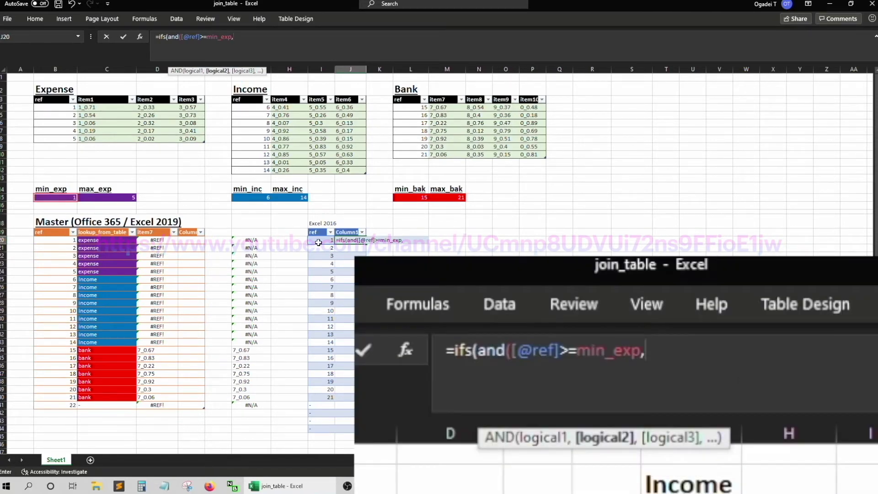
{"action": "left_click", "coordinate": [315, 240]}
{"action": "type", "text": ">"}
{"action": "key", "text": "BackSpace"}
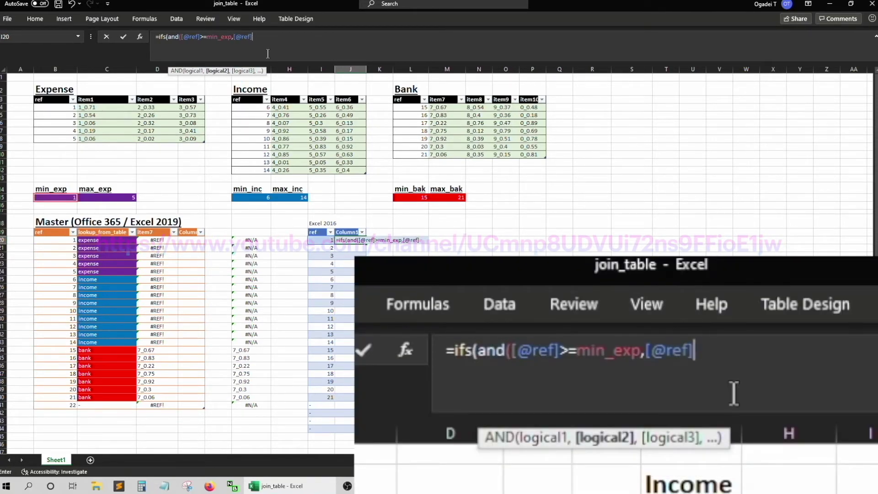
{"action": "type", "text": "<="}
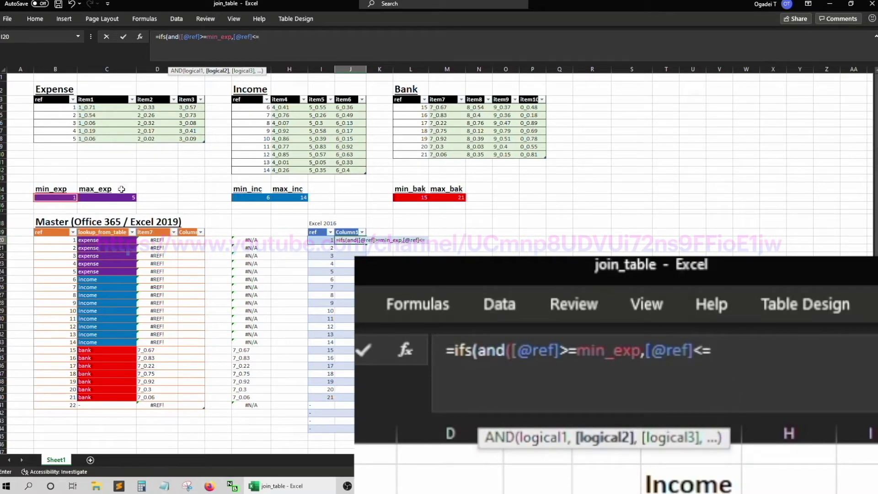
{"action": "left_click", "coordinate": [122, 197]}
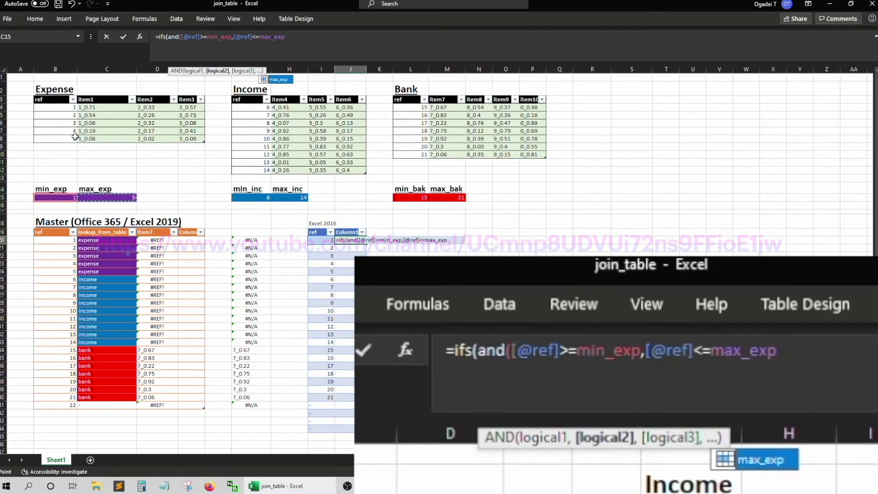
{"action": "type", "text": ")"}
{"action": "key", "text": "Return"}
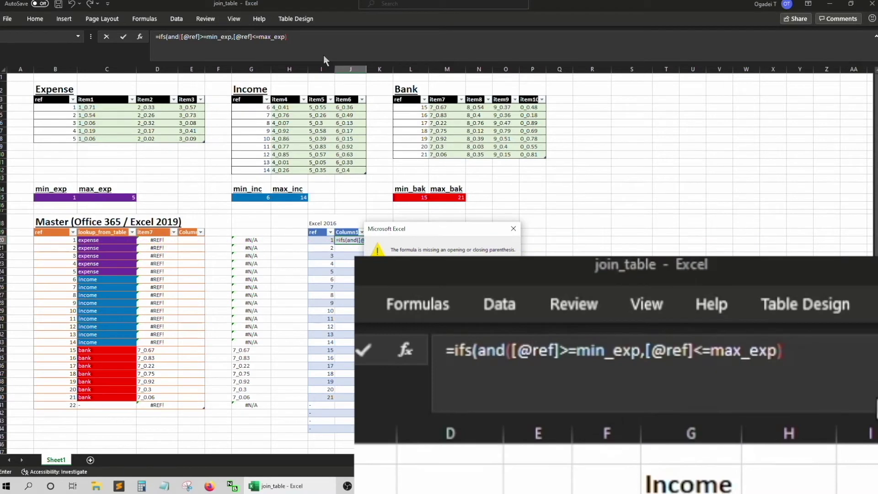
{"action": "key", "text": "Return"}
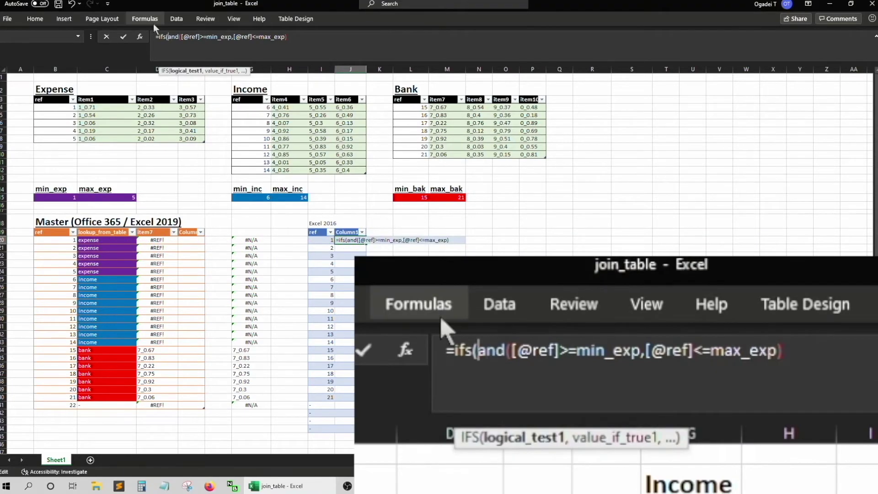
Finish the IFS formula with the result "expense" and commit it, labelling refs 1–5 expense
{"action": "key", "text": "End"}
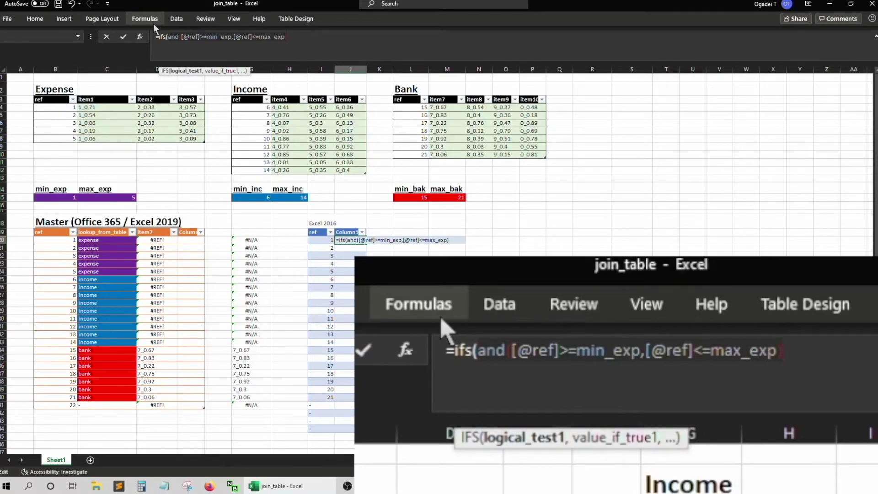
{"action": "type", "text": "),"}
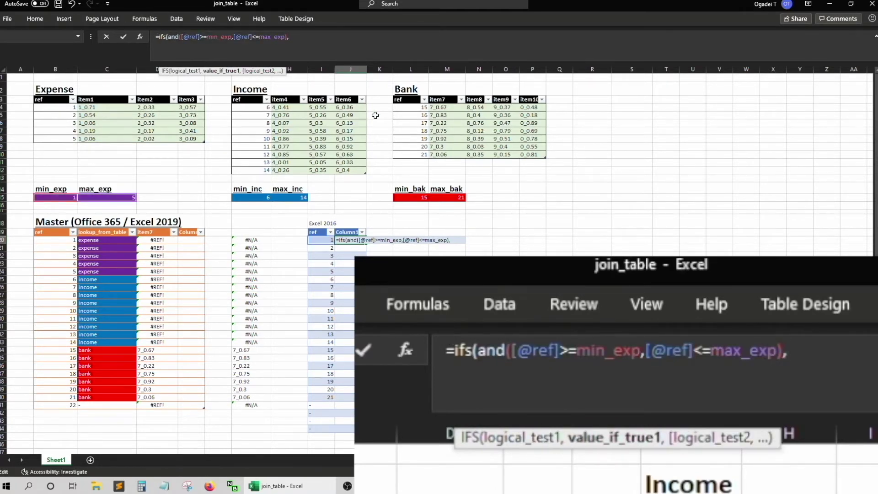
{"action": "type", "text": "\"exp"}
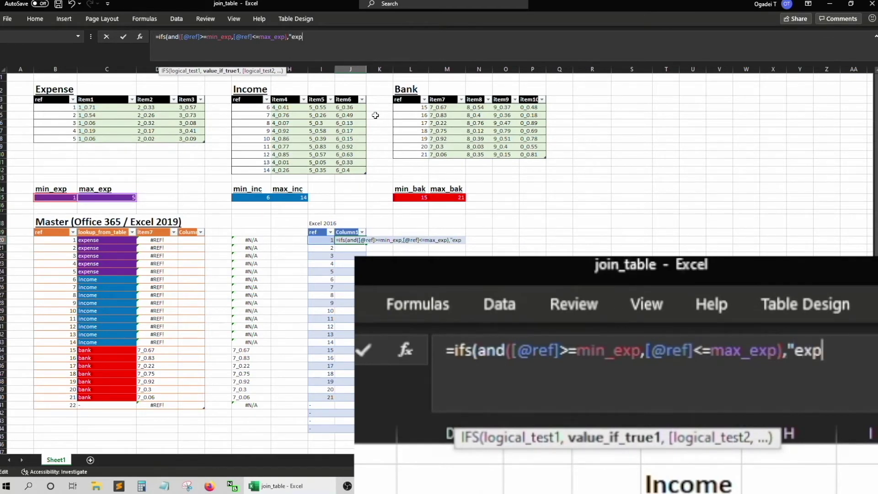
{"action": "type", "text": "ense"}
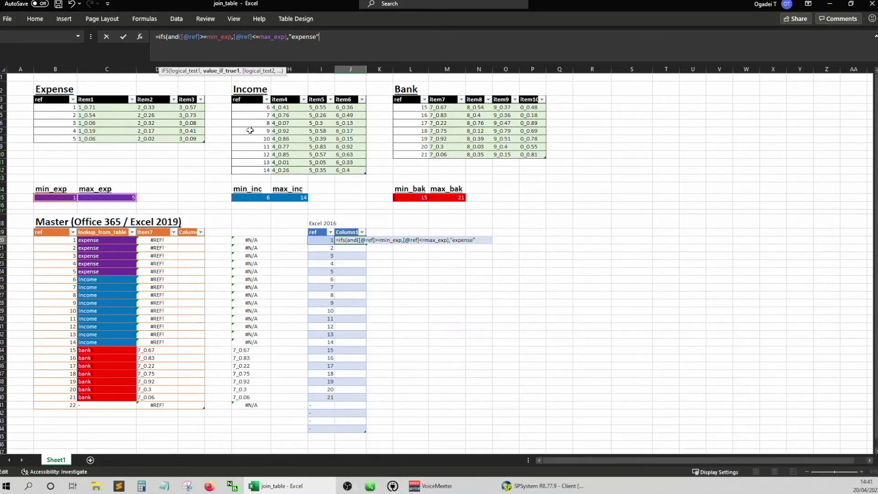
{"action": "key", "text": "Return"}
{"action": "key", "text": "Up"}
{"action": "key", "text": "Up"}
{"action": "key", "text": "Right"}
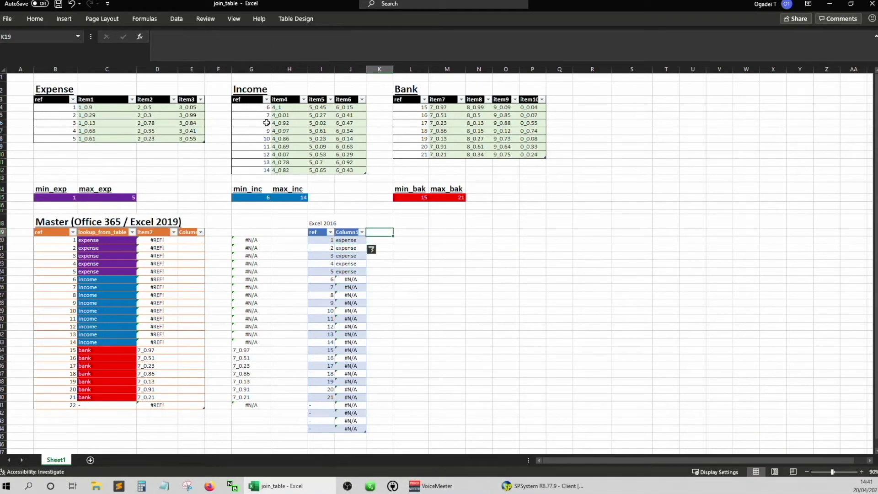
{"action": "key", "text": "Right"}
{"action": "key", "text": "ctrl+F3"}
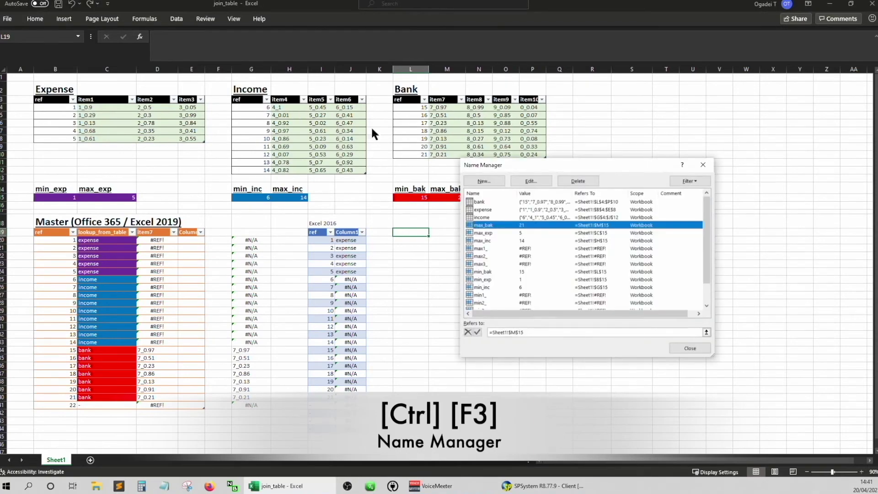
Select the expense name in Name Manager, which refers to Sheet1!$B$4:$E$8
{"action": "scroll", "coordinate": [709, 247], "scroll_direction": "down", "scroll_amount": 2}
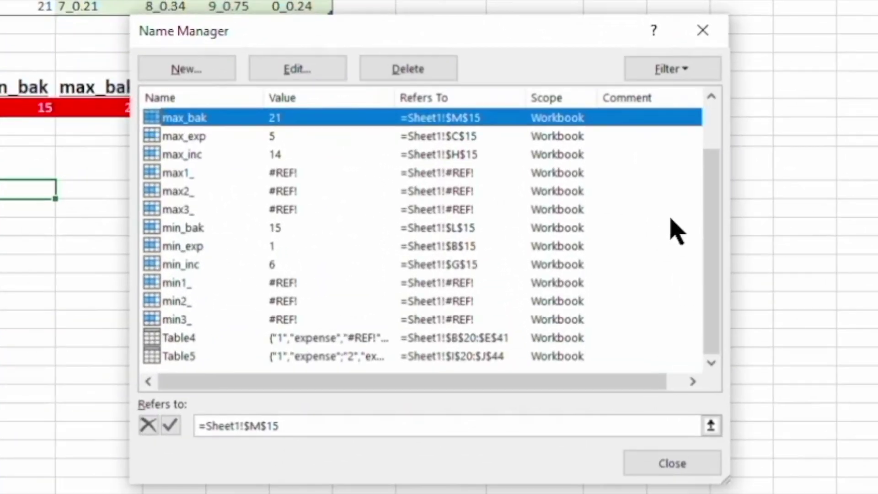
{"action": "scroll", "coordinate": [712, 214], "scroll_direction": "up", "scroll_amount": 1}
{"action": "scroll", "coordinate": [712, 214], "scroll_direction": "up", "scroll_amount": 2}
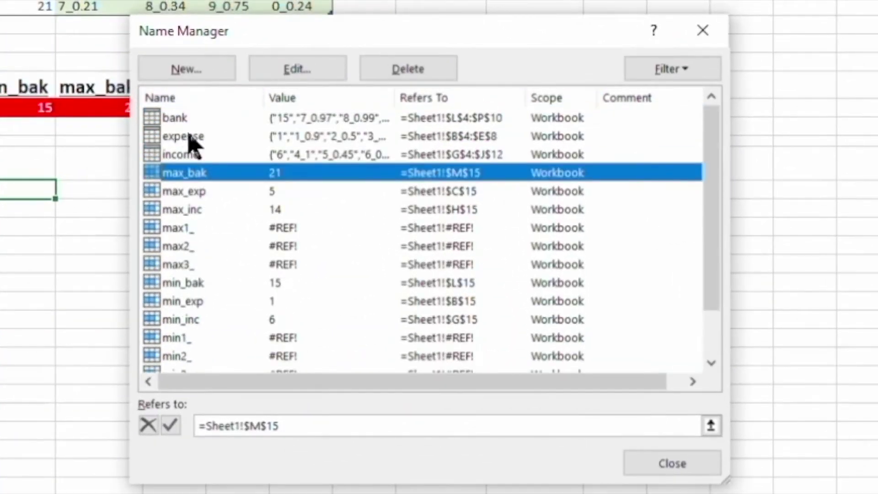
{"action": "left_click", "coordinate": [188, 137]}
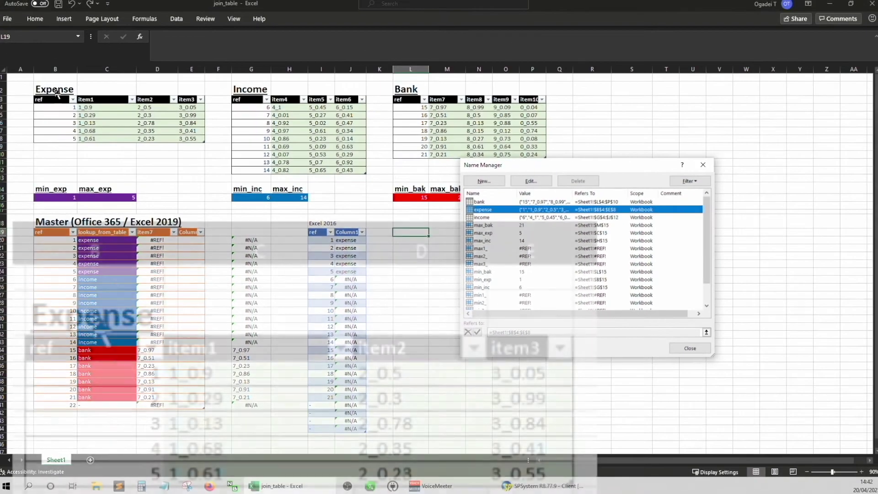
Add a second line to J20's IFS formula containing a copy of the expense condition
{"action": "left_click", "coordinate": [684, 348]}
{"action": "key", "text": "Left"}
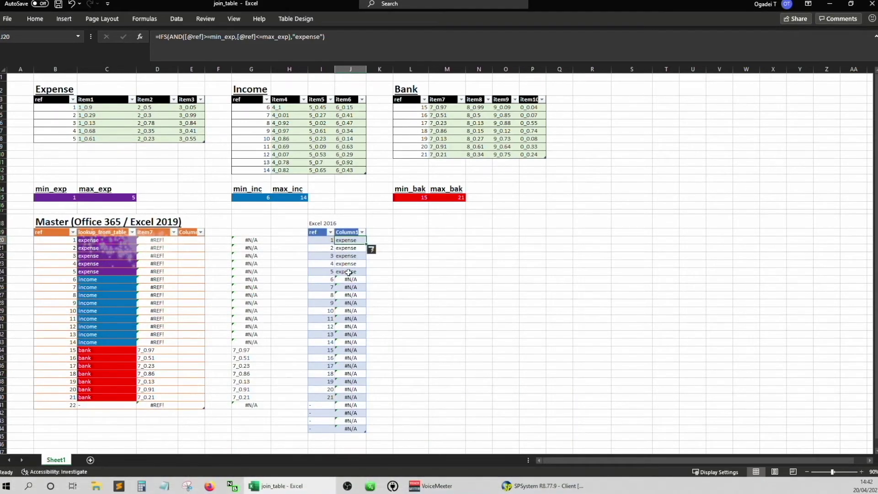
{"action": "left_click", "coordinate": [335, 34]}
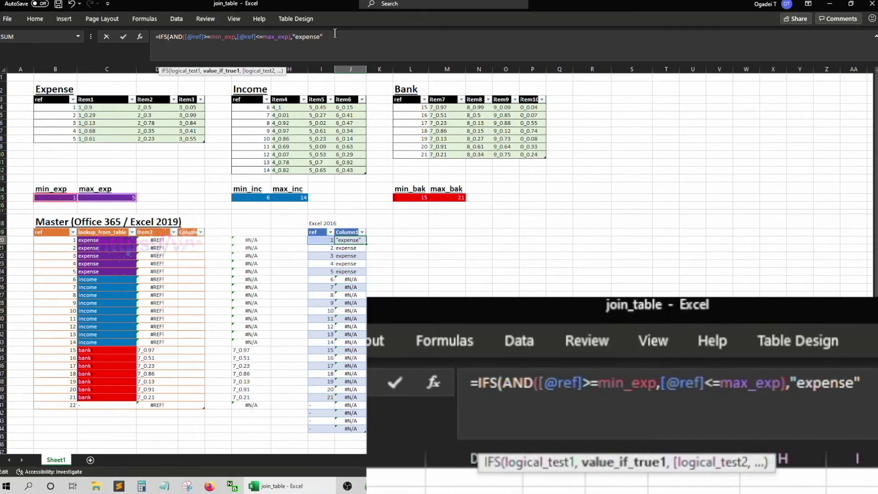
{"action": "type", "text": ","}
{"action": "key", "text": "alt+Return"}
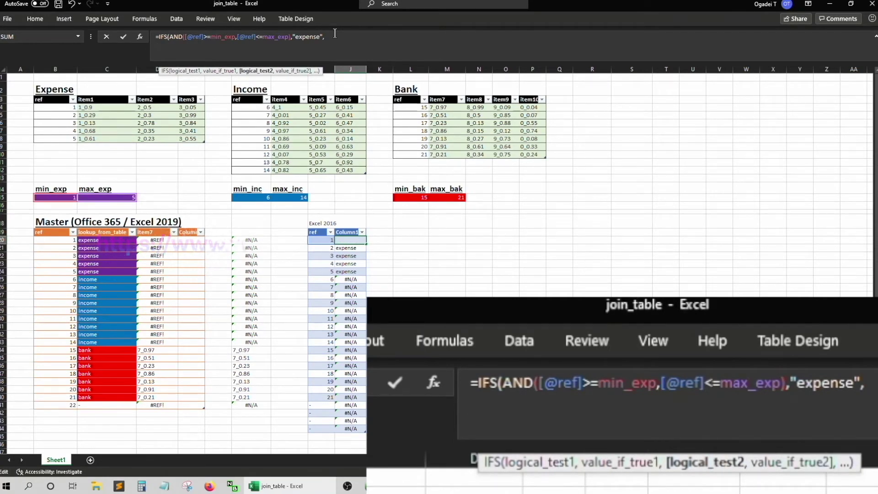
{"action": "left_click", "coordinate": [173, 37]}
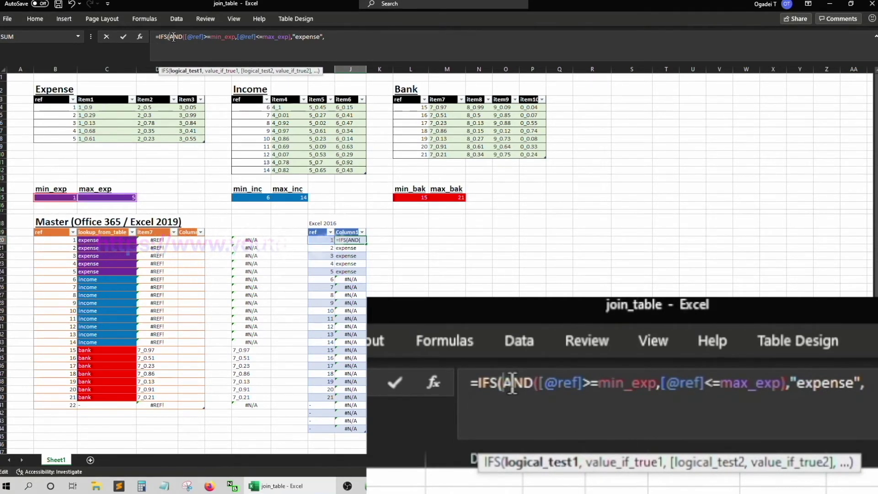
{"action": "key", "text": "End"}
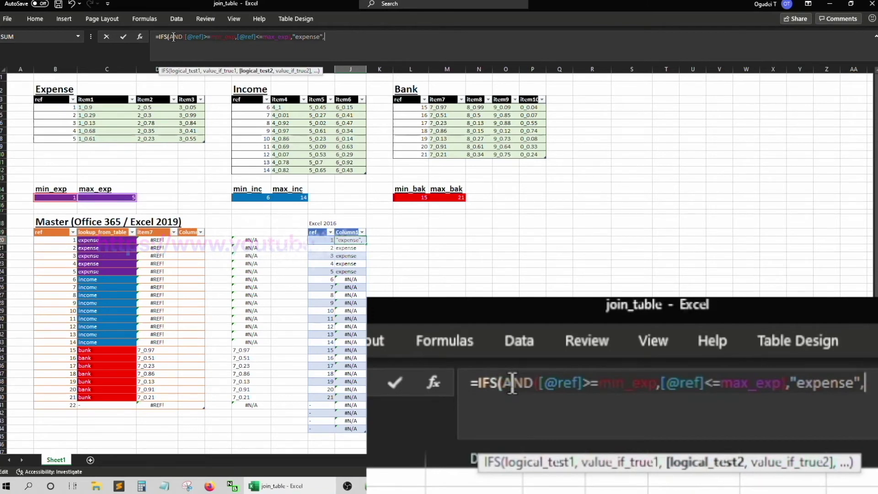
{"action": "key", "text": "Down"}
{"action": "key", "text": "ctrl+v"}
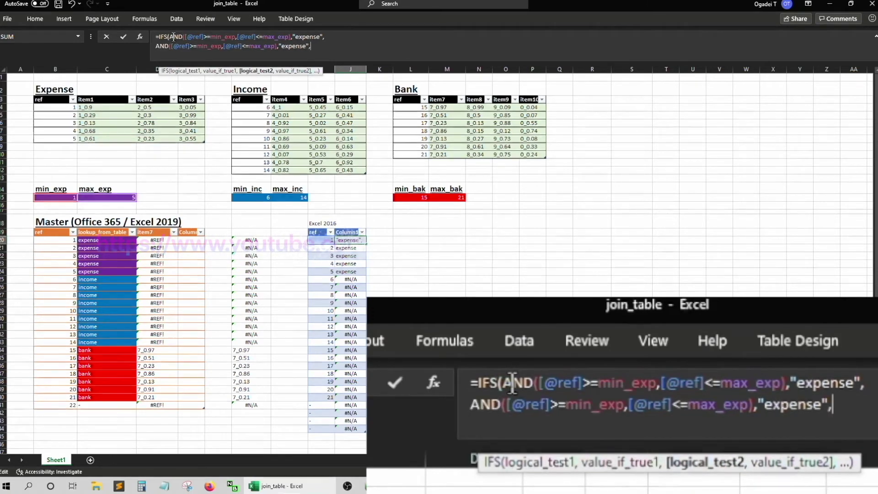
Change the second line to test min_inc and max_inc and return "income"
{"action": "left_click", "coordinate": [190, 46]}
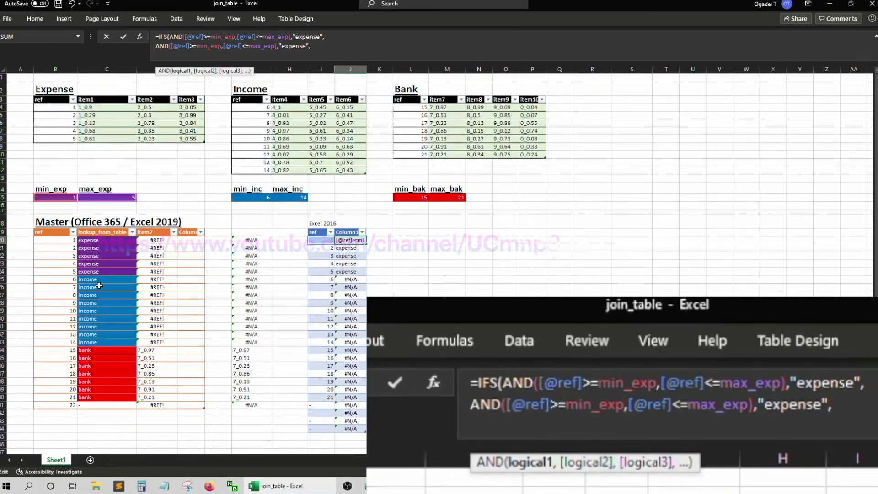
{"action": "double_click", "coordinate": [206, 46]}
{"action": "type", "text": "min_inc"}
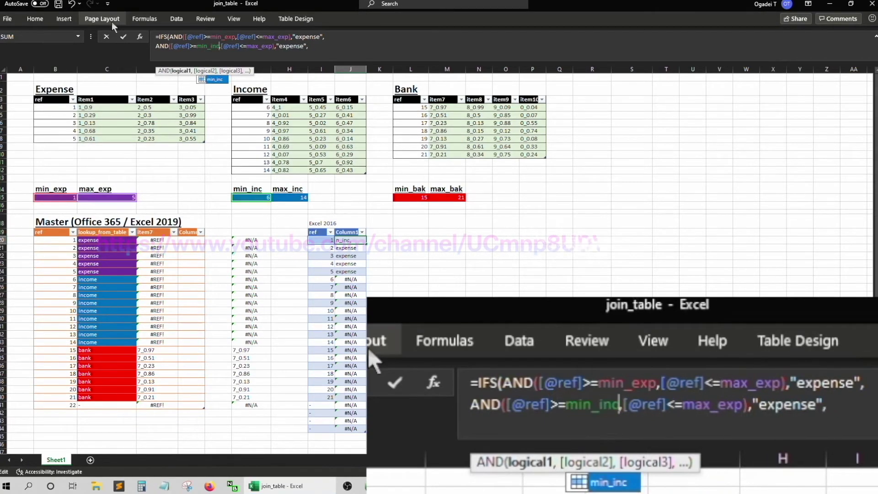
{"action": "key", "text": "Right"}
{"action": "key", "text": "Right"}
{"action": "key", "text": "Right"}
{"action": "key", "text": "Right"}
{"action": "key", "text": "Right"}
{"action": "key", "text": "Right"}
{"action": "key", "text": "Delete"}
{"action": "key", "text": "Delete"}
{"action": "key", "text": "Delete"}
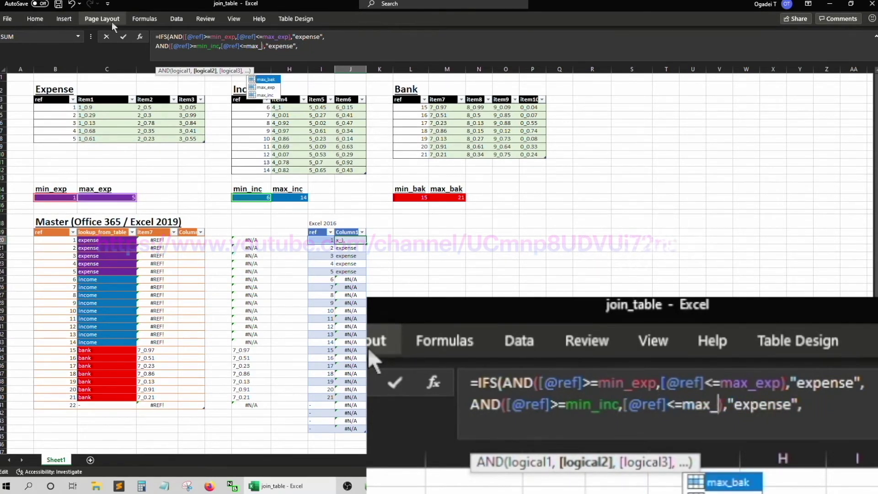
{"action": "type", "text": "inc"}
{"action": "key", "text": "Right"}
{"action": "key", "text": "Right"}
{"action": "key", "text": "Right"}
{"action": "key", "text": "Right"}
{"action": "key", "text": "BackSpace"}
{"action": "key", "text": "BackSpace"}
{"action": "key", "text": "BackSpace"}
{"action": "key", "text": "BackSpace"}
{"action": "key", "text": "BackSpace"}
{"action": "key", "text": "BackSpace"}
{"action": "key", "text": "BackSpace"}
{"action": "type", "text": "income"}
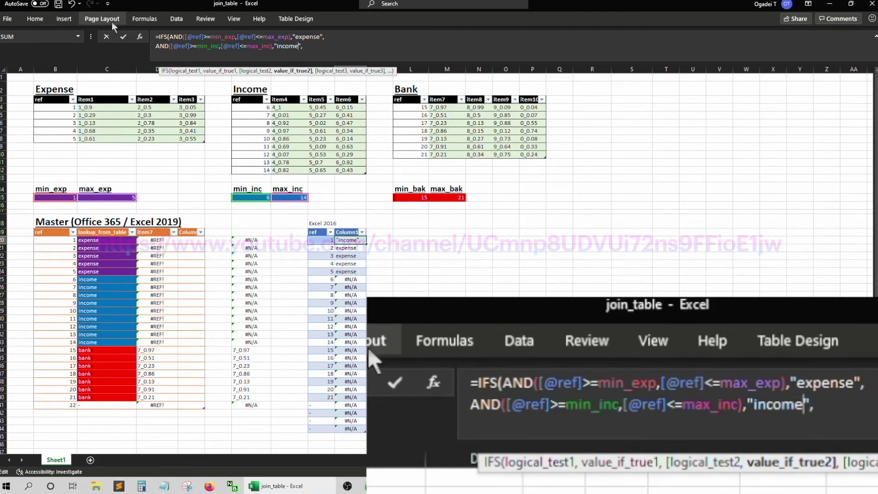
{"action": "key", "text": "Right"}
{"action": "key", "text": "Right"}
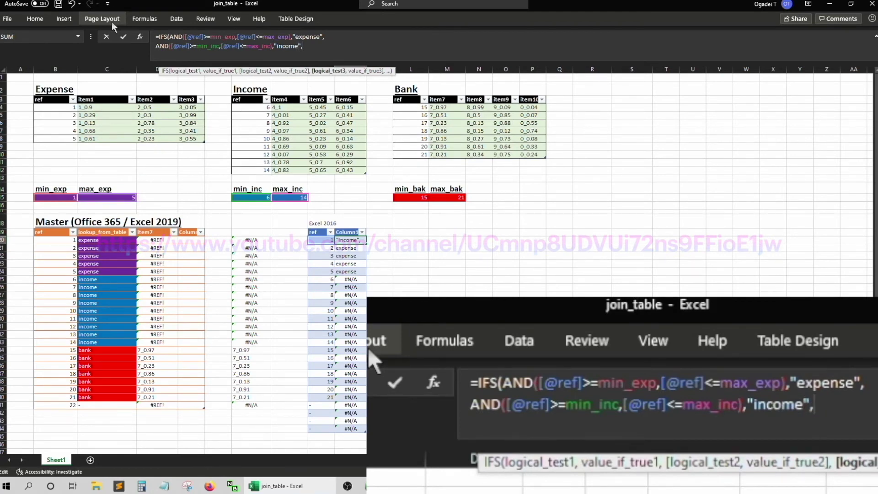
Select the income line for copying and start a third formula line
{"action": "left_click", "coordinate": [159, 47]}
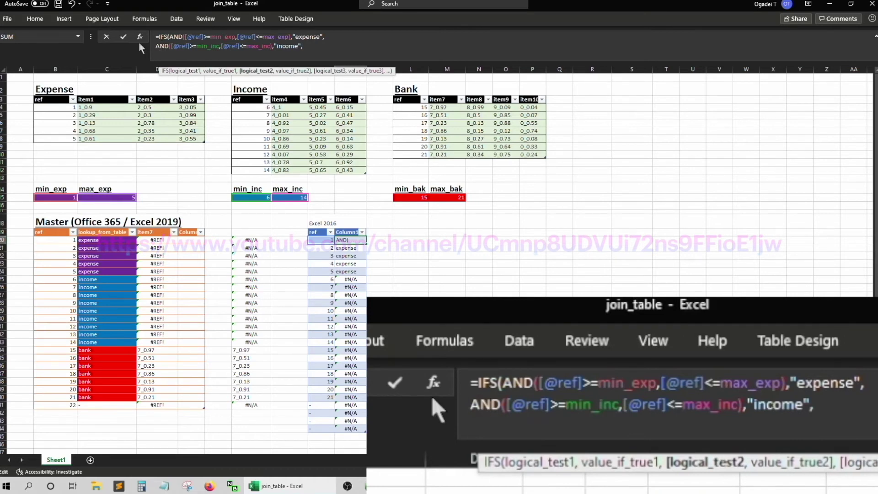
{"action": "key", "text": "End"}
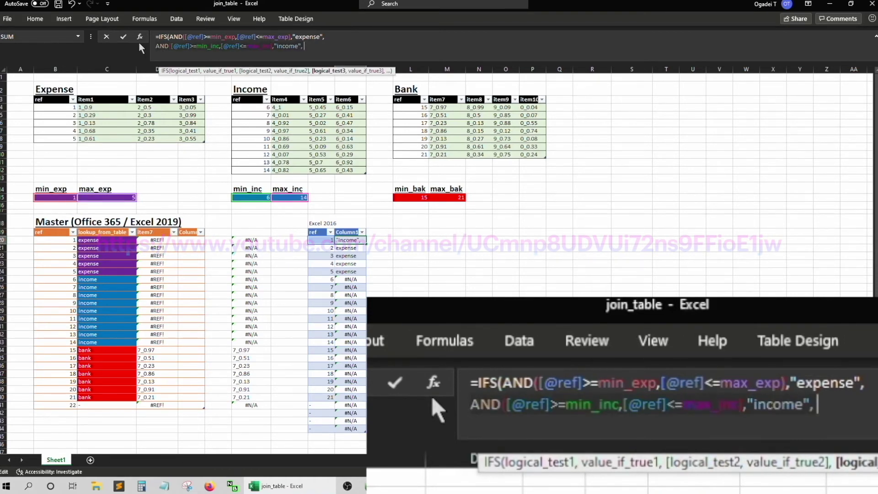
{"action": "key", "text": "alt+Return"}
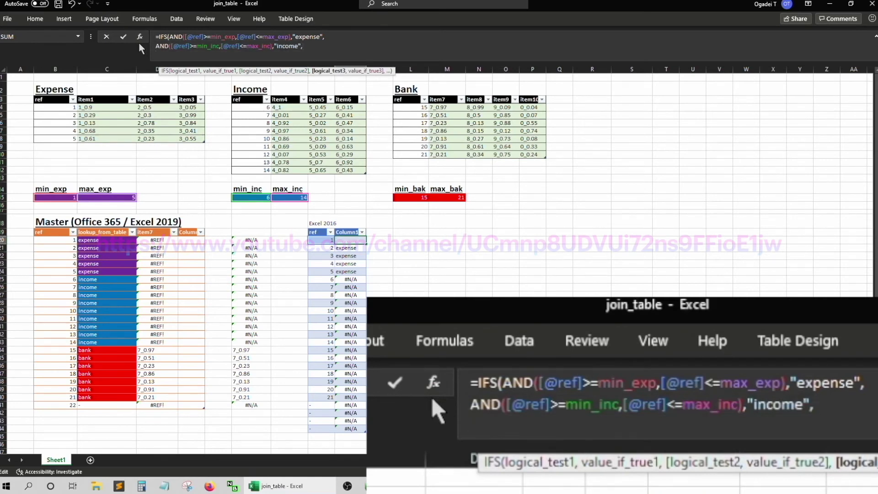
Paste the income condition as line three and rename its limits to min_bak and max_bak
{"action": "type", "text": "AND([@ref]>=min_inc,[@ref]<=max_inc),\"income\","}
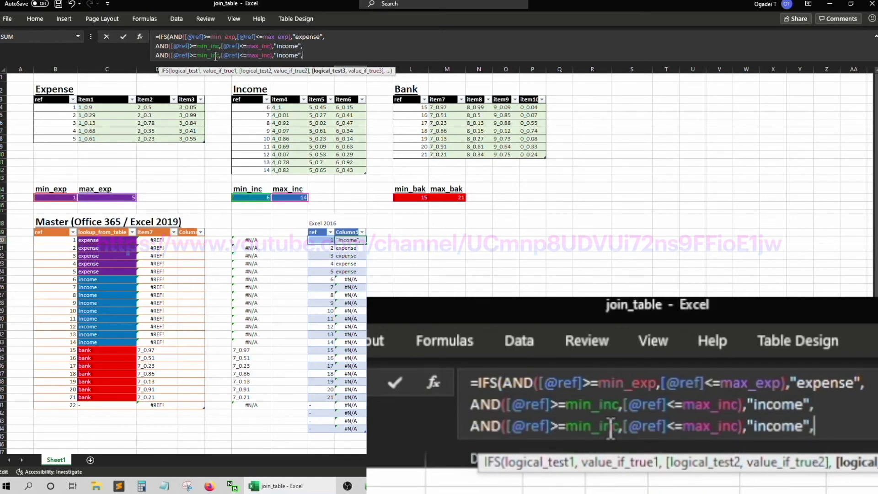
{"action": "left_click", "coordinate": [210, 55]}
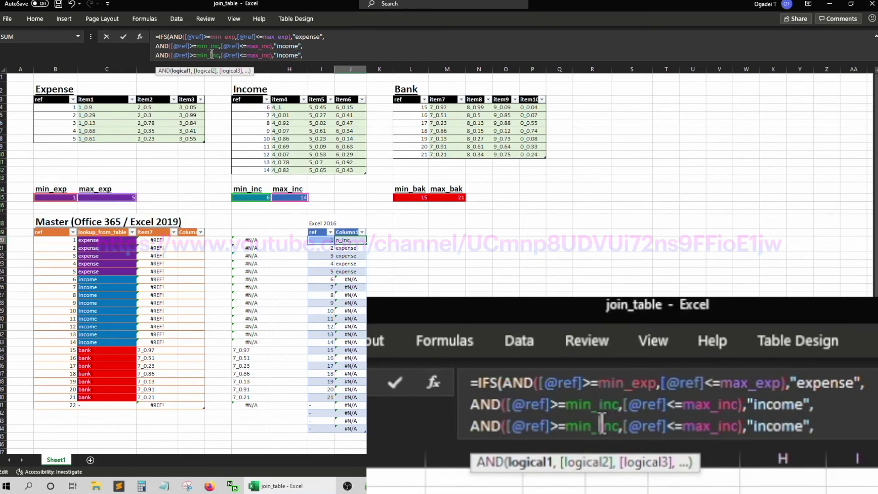
{"action": "key", "text": "Right"}
{"action": "key", "text": "Right"}
{"action": "key", "text": "Right"}
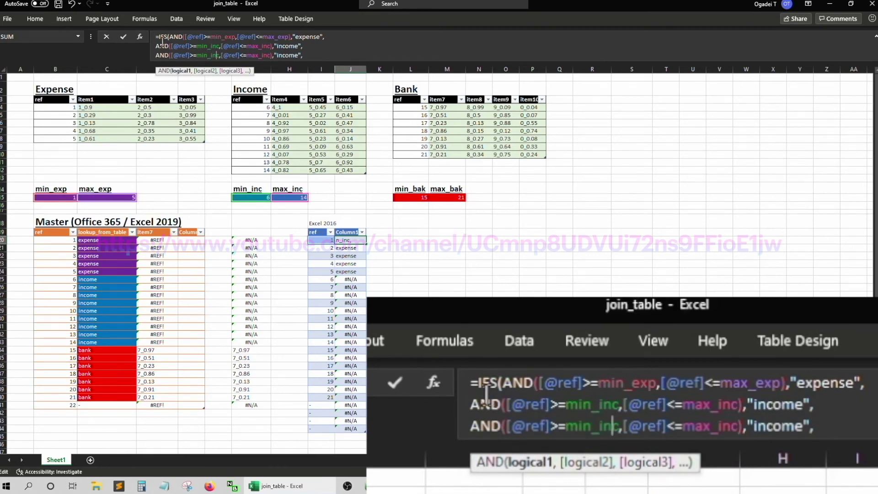
{"action": "key", "text": "BackSpace"}
{"action": "key", "text": "BackSpace"}
{"action": "key", "text": "BackSpace"}
{"action": "type", "text": "bak"}
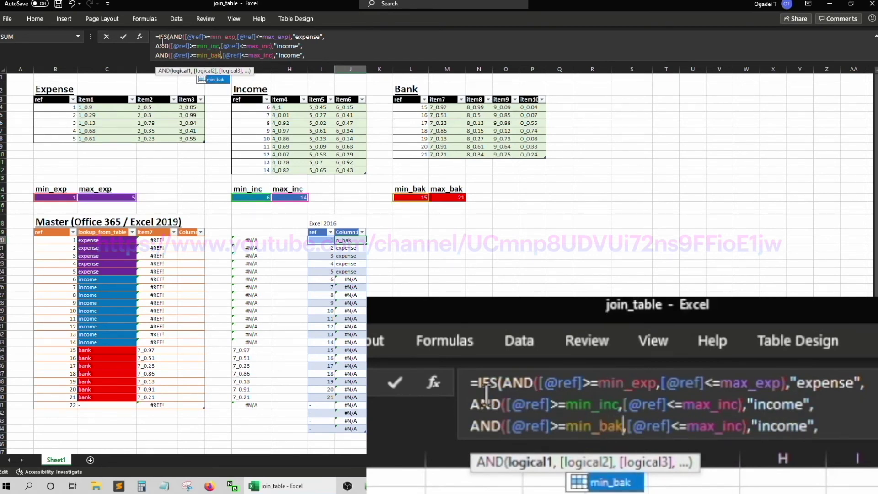
{"action": "key", "text": "Right"}
{"action": "key", "text": "Right"}
{"action": "key", "text": "Right"}
{"action": "key", "text": "Right"}
{"action": "key", "text": "Right"}
{"action": "key", "text": "Right"}
{"action": "key", "text": "Right"}
{"action": "key", "text": "Right"}
{"action": "key", "text": "Right"}
{"action": "key", "text": "Right"}
{"action": "key", "text": "Right"}
{"action": "key", "text": "Right"}
{"action": "key", "text": "BackSpace"}
{"action": "key", "text": "BackSpace"}
{"action": "key", "text": "BackSpace"}
{"action": "type", "text": "bak"}
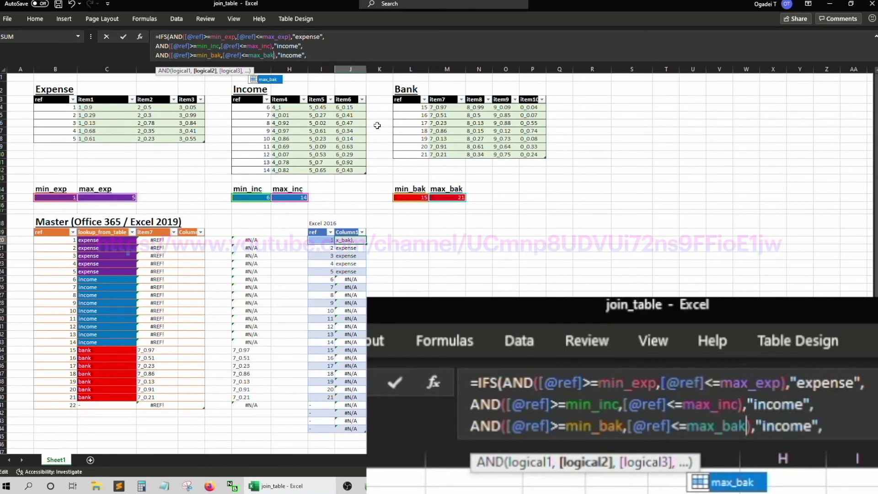
Make line three return "bank", close the parenthesis, and commit the formula
{"action": "key", "text": "End"}
{"action": "key", "text": "Left"}
{"action": "key", "text": "Left"}
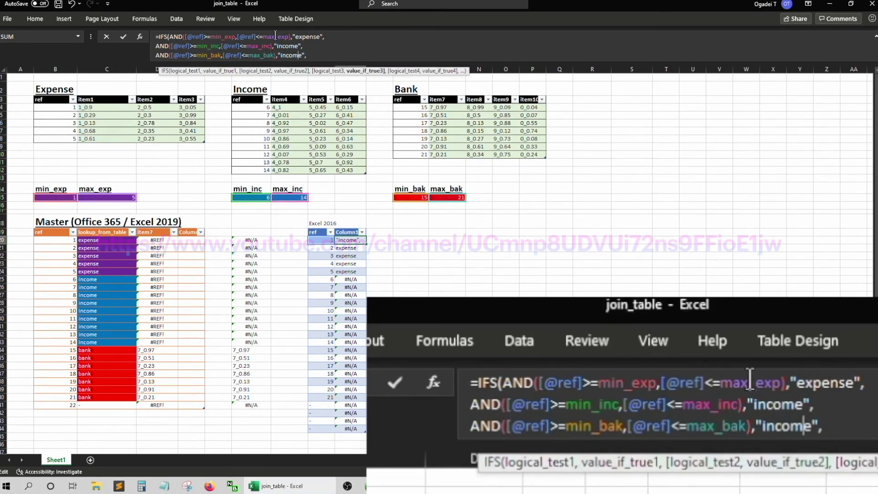
{"action": "key", "text": "BackSpace"}
{"action": "key", "text": "BackSpace"}
{"action": "key", "text": "BackSpace"}
{"action": "type", "text": "bank"}
{"action": "key", "text": "Right"}
{"action": "key", "text": "Delete"}
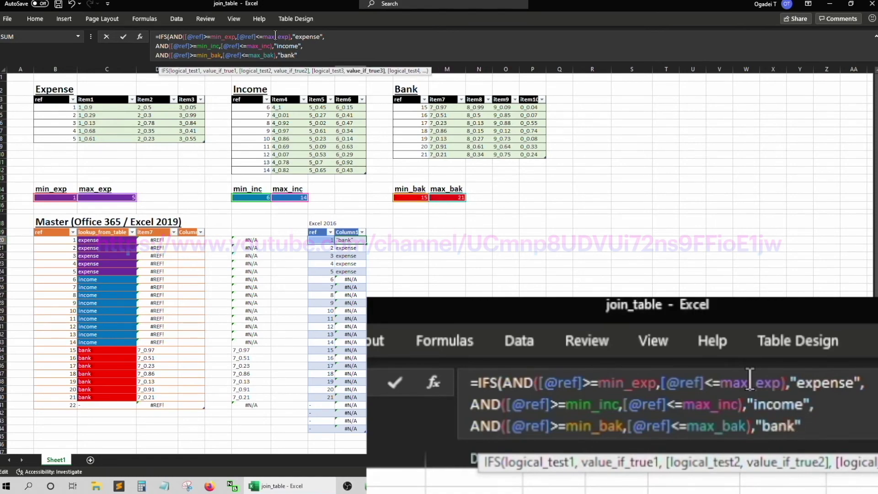
{"action": "type", "text": ")"}
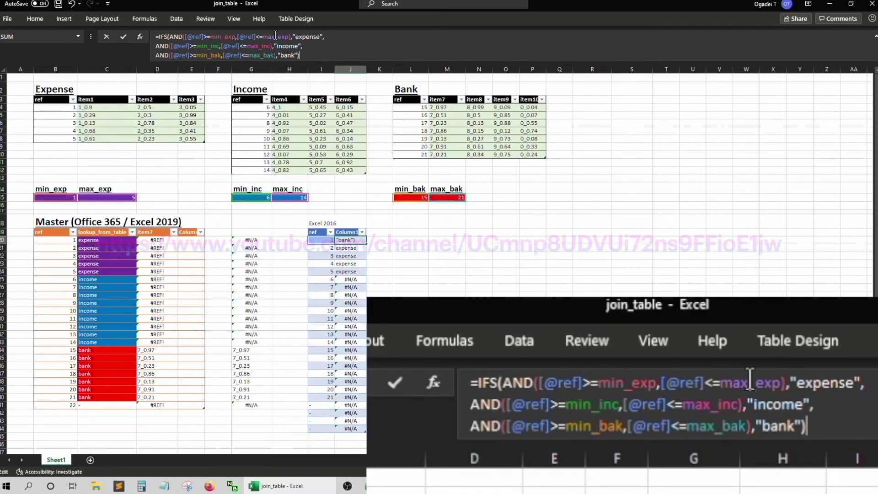
{"action": "key", "text": "Return"}
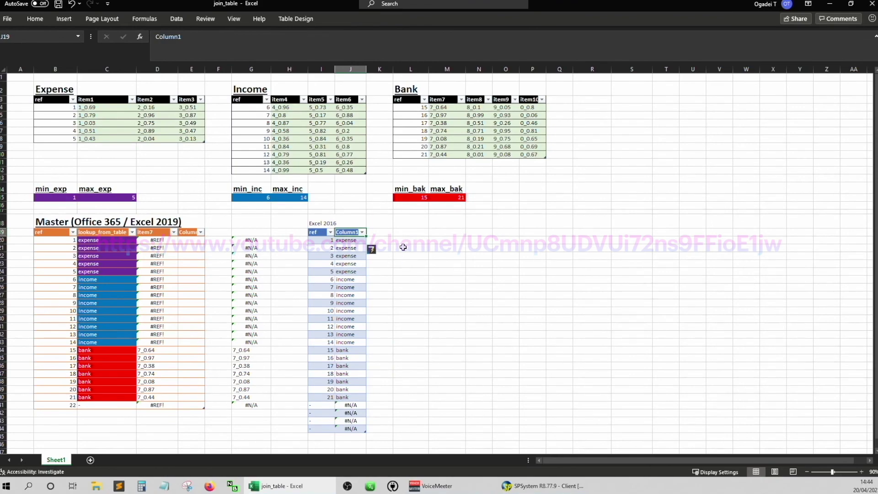
{"action": "left_click", "coordinate": [350, 240]}
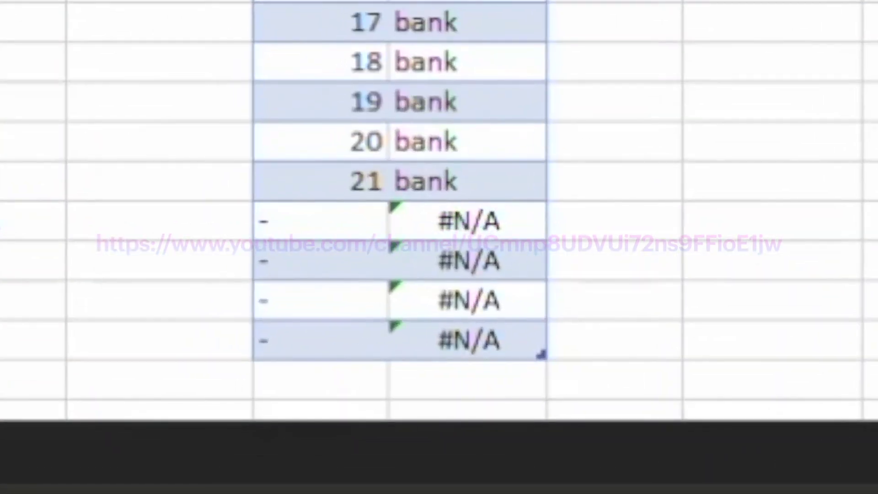
{"action": "left_click", "coordinate": [451, 219]}
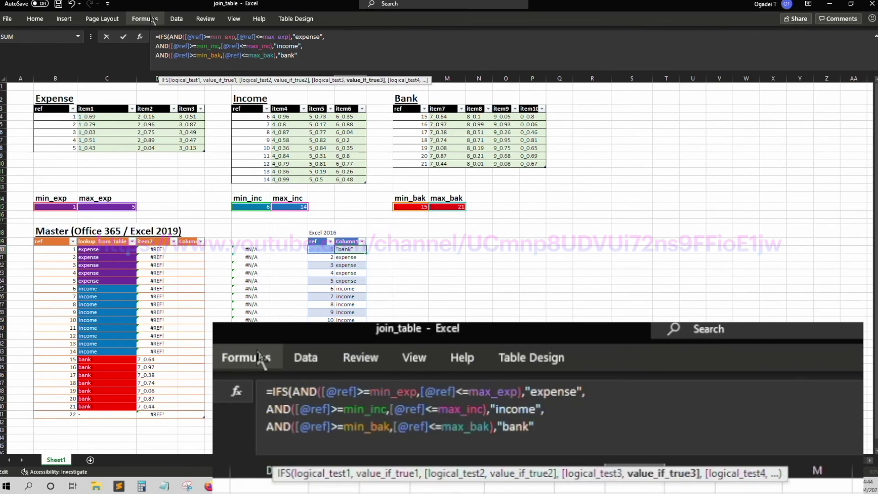
{"action": "type", "text": ", "}
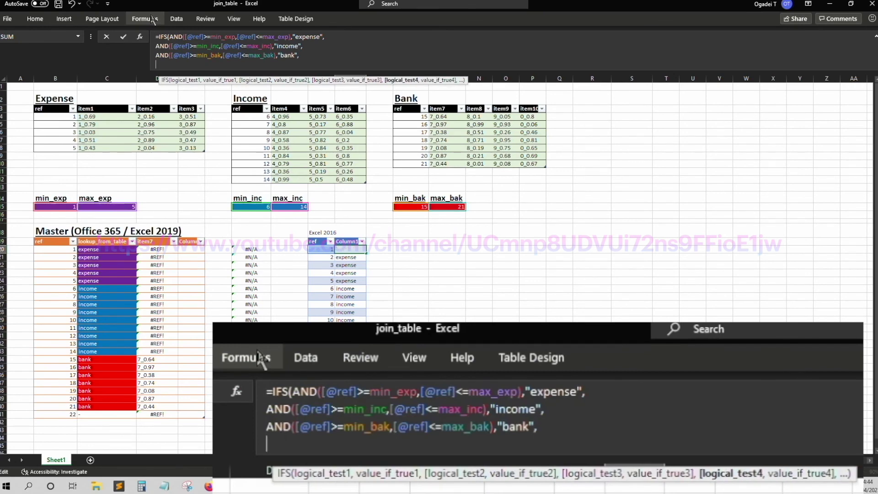
{"action": "type", "text": "[@ref]"}
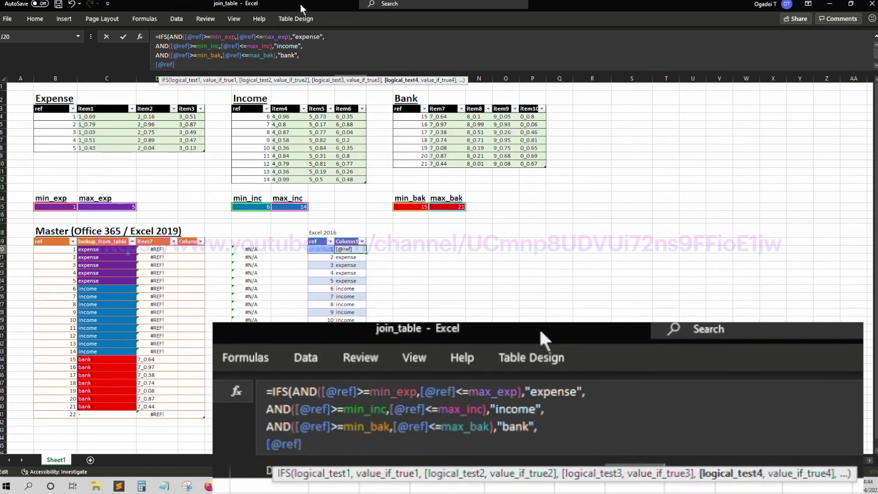
{"action": "type", "text": "=\"-\""}
{"action": "type", "text": ",\"-\")"}
{"action": "key", "text": "Return"}
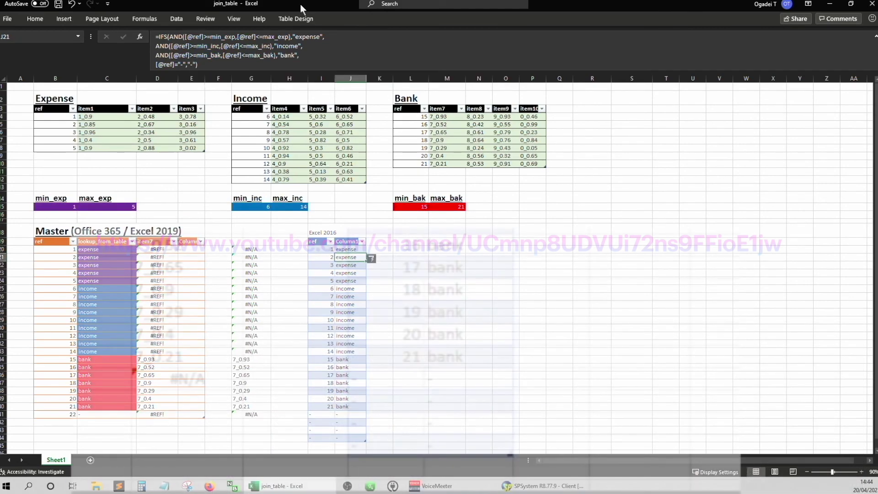
{"action": "left_click", "coordinate": [353, 414]}
{"action": "key", "text": "Down"}
{"action": "key", "text": "Down"}
{"action": "key", "text": "Up"}
{"action": "key", "text": "Up"}
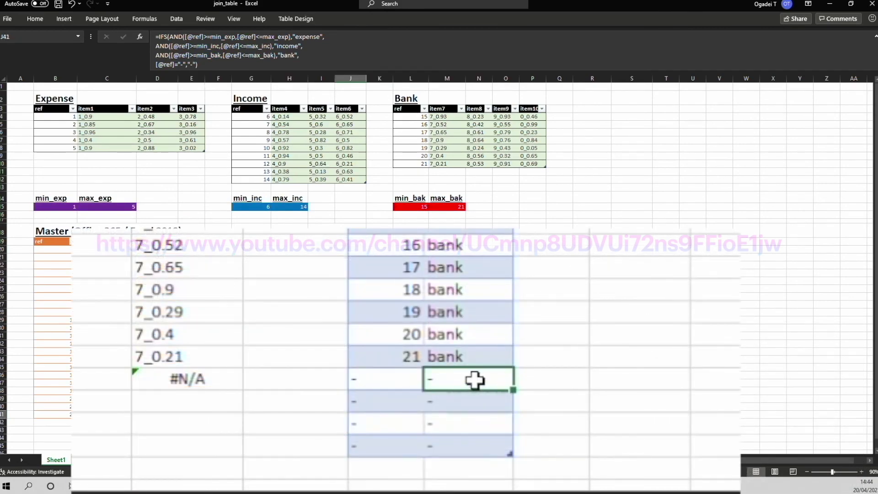
{"action": "key", "text": "ctrl+Up"}
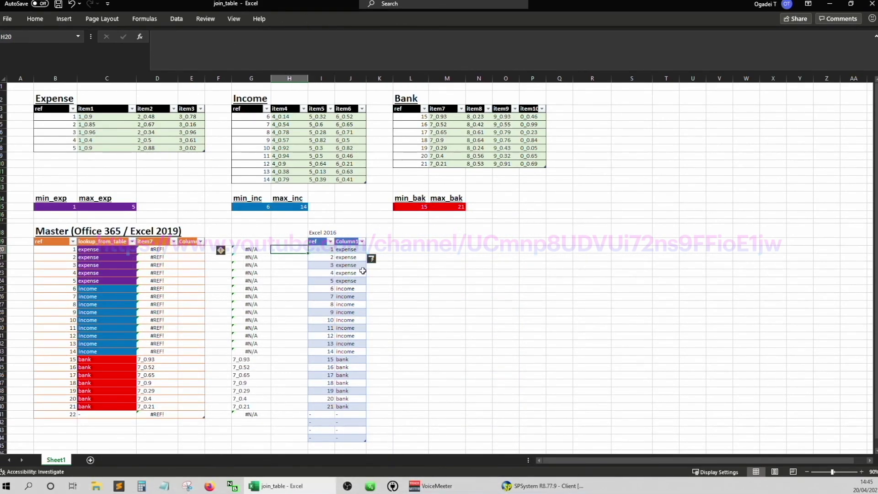
{"action": "left_click", "coordinate": [158, 249]}
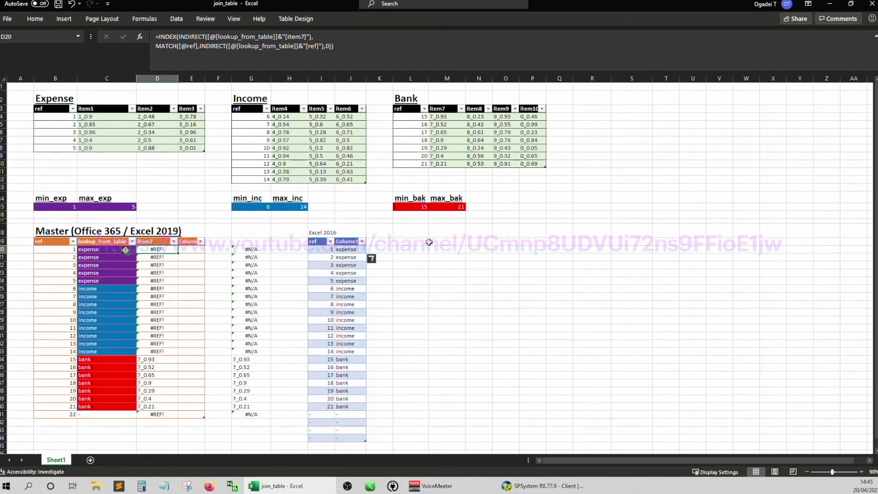